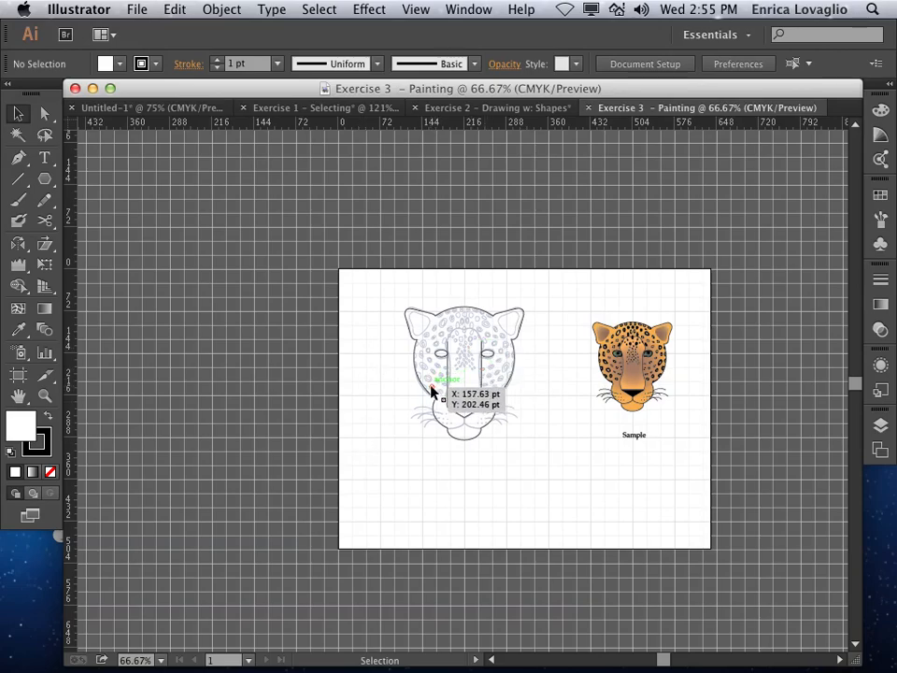
Compare the leopard outlines with the guide artwork beneath by hiding and showing the drawing layer.
click(44, 395)
drag(394, 300, 552, 450)
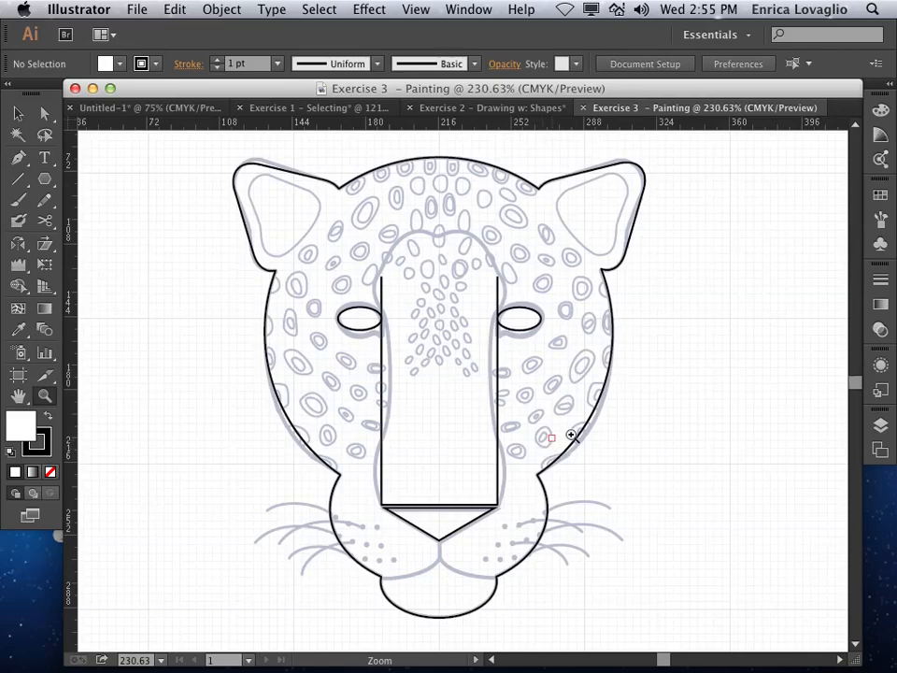
click(880, 427)
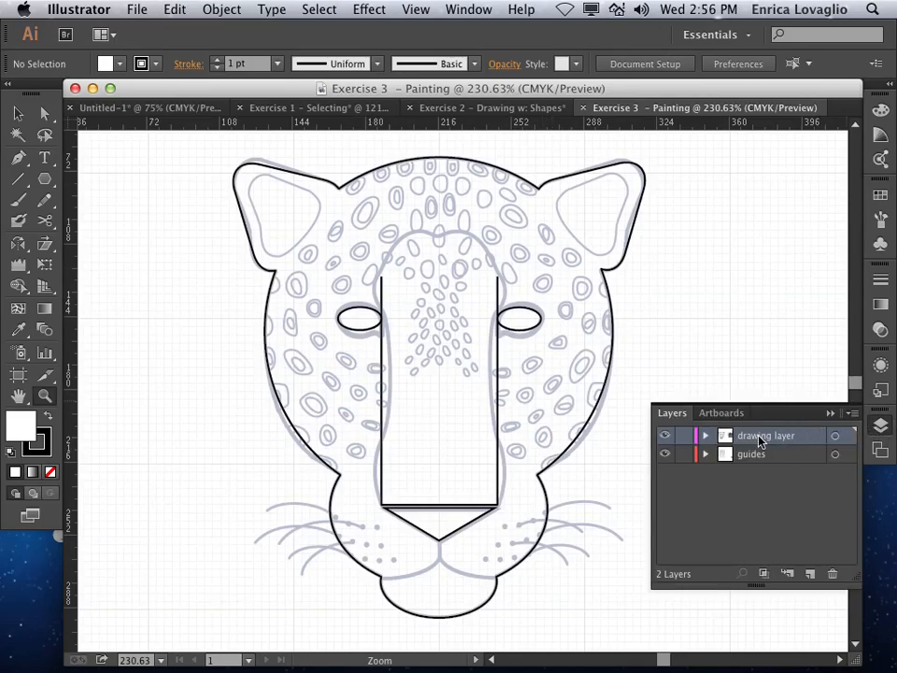
click(666, 437)
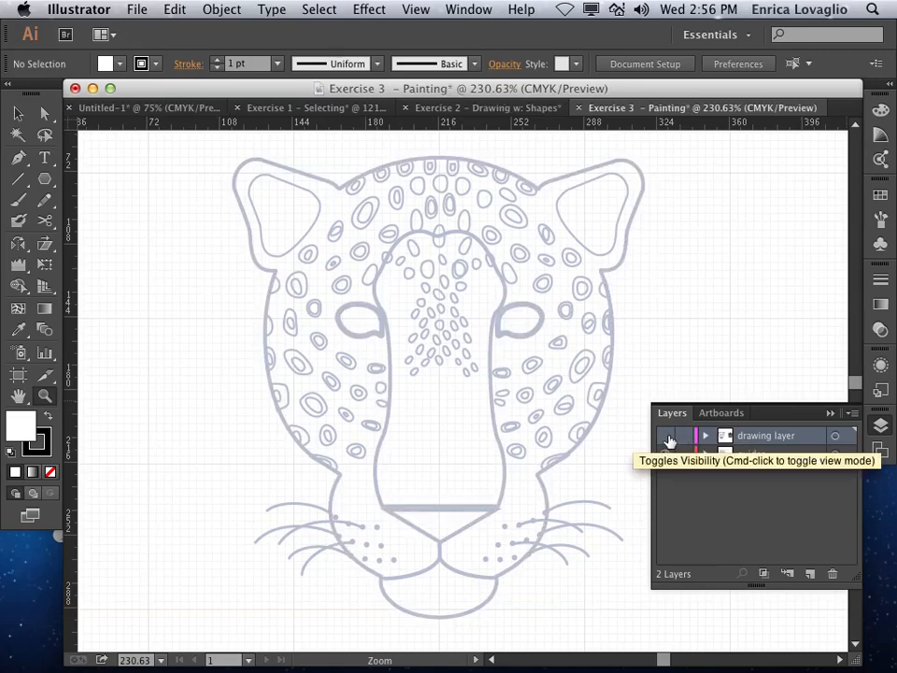
click(666, 436)
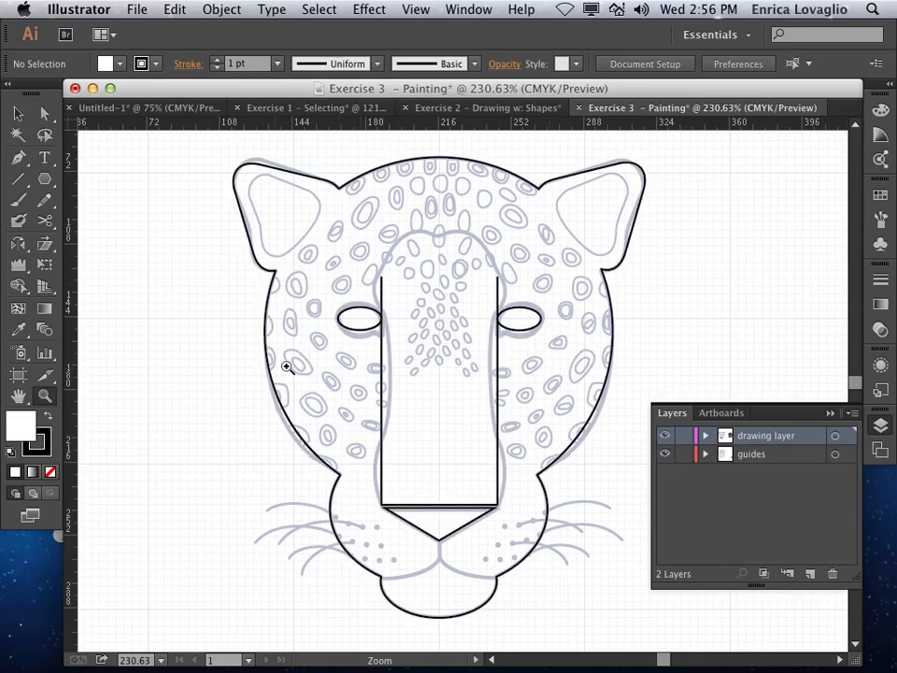
click(664, 437)
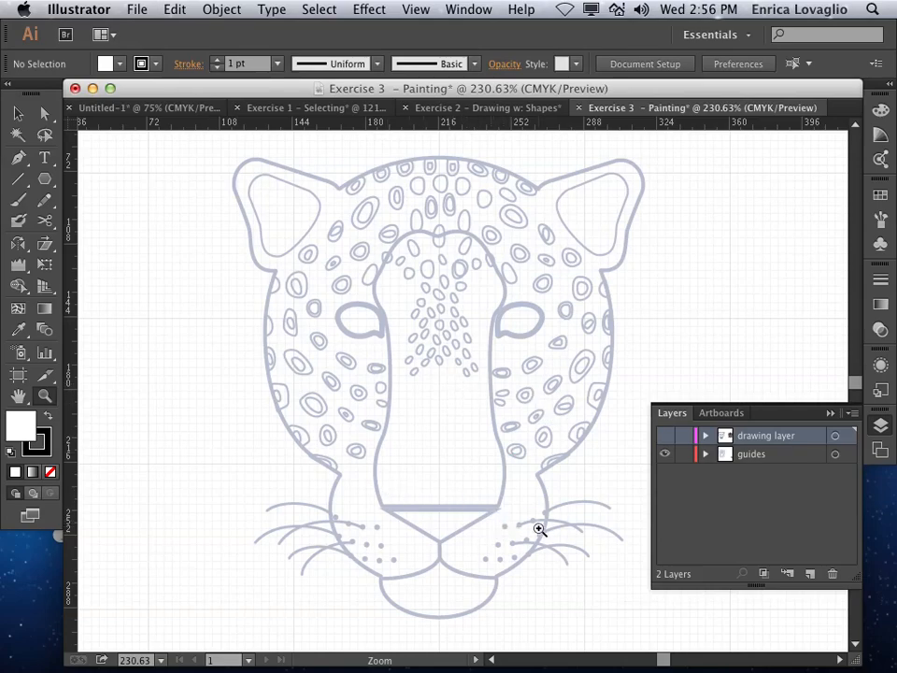
click(663, 437)
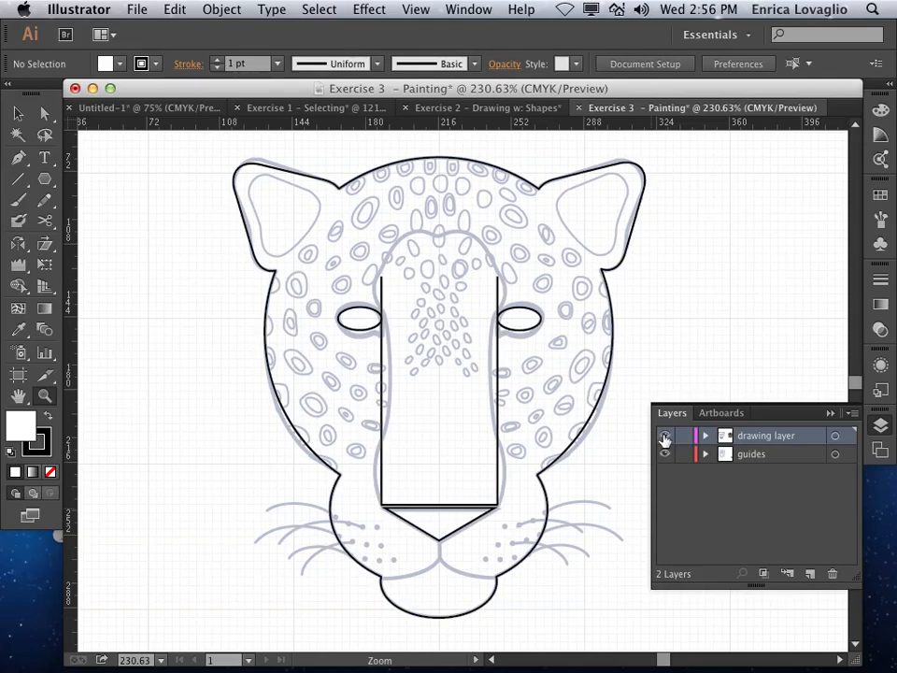
Hide the drawing layer and make the guides layer active.
click(664, 436)
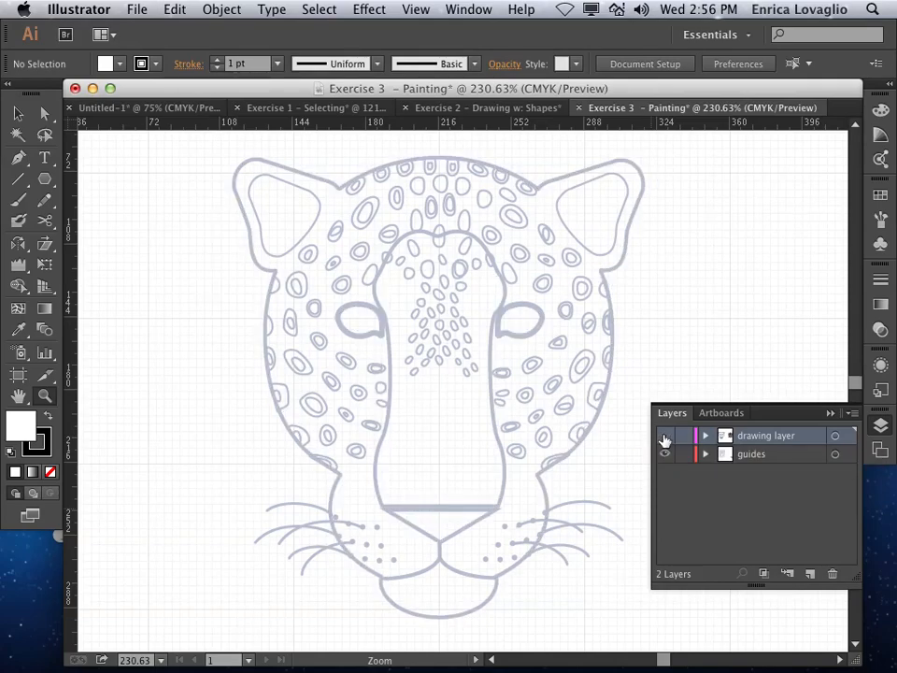
click(776, 455)
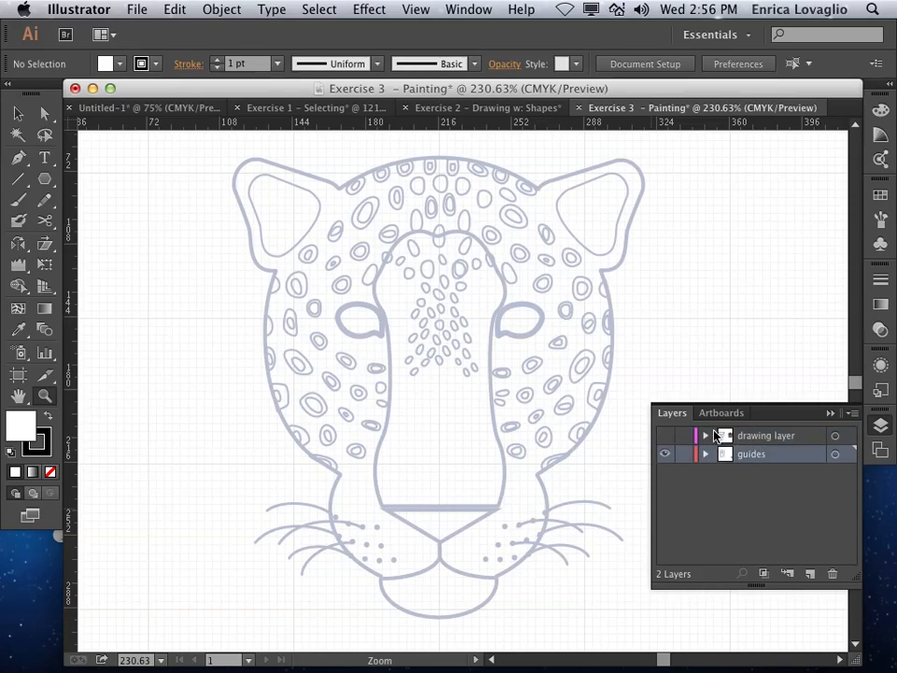
click(664, 436)
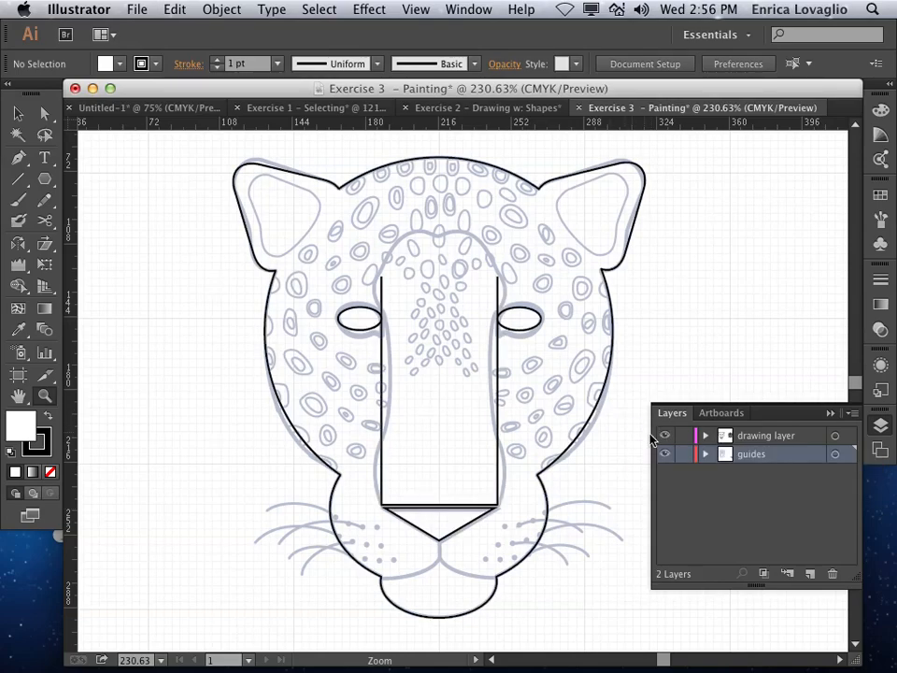
click(664, 436)
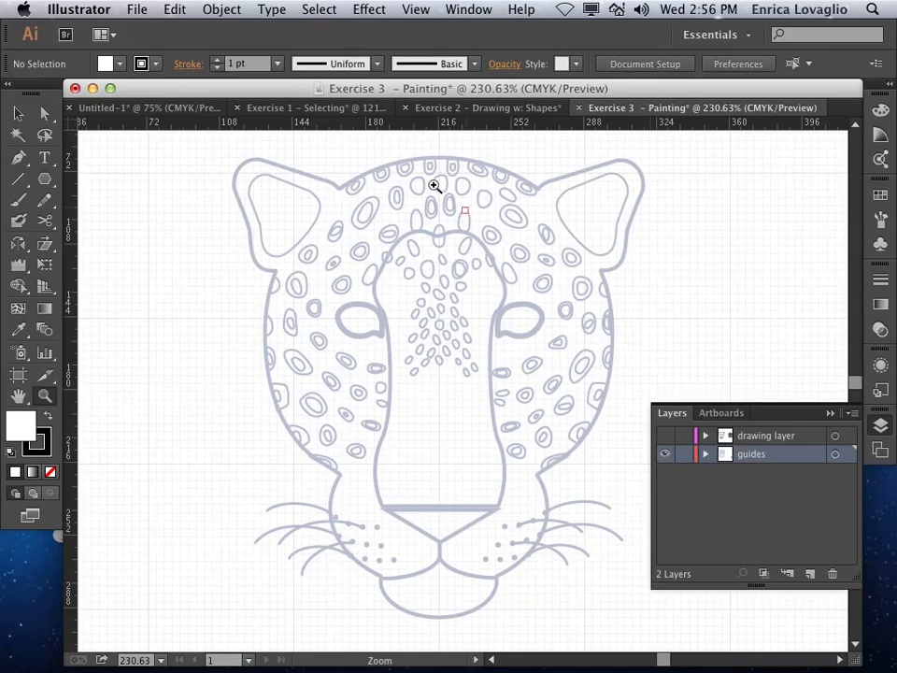
click(830, 414)
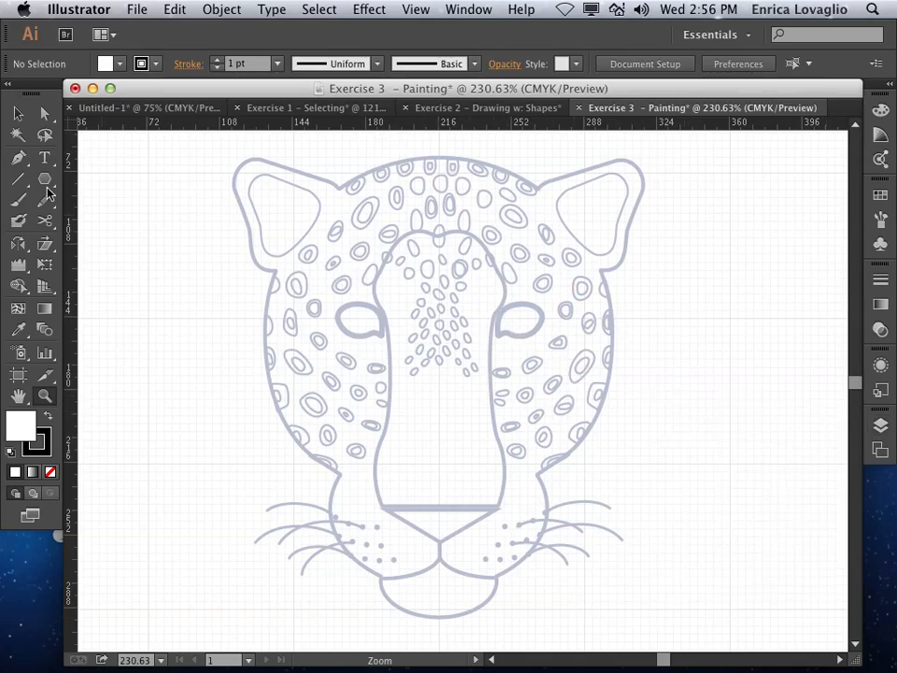
Select the leopard guide artwork, ungroup it and group it again.
key(v)
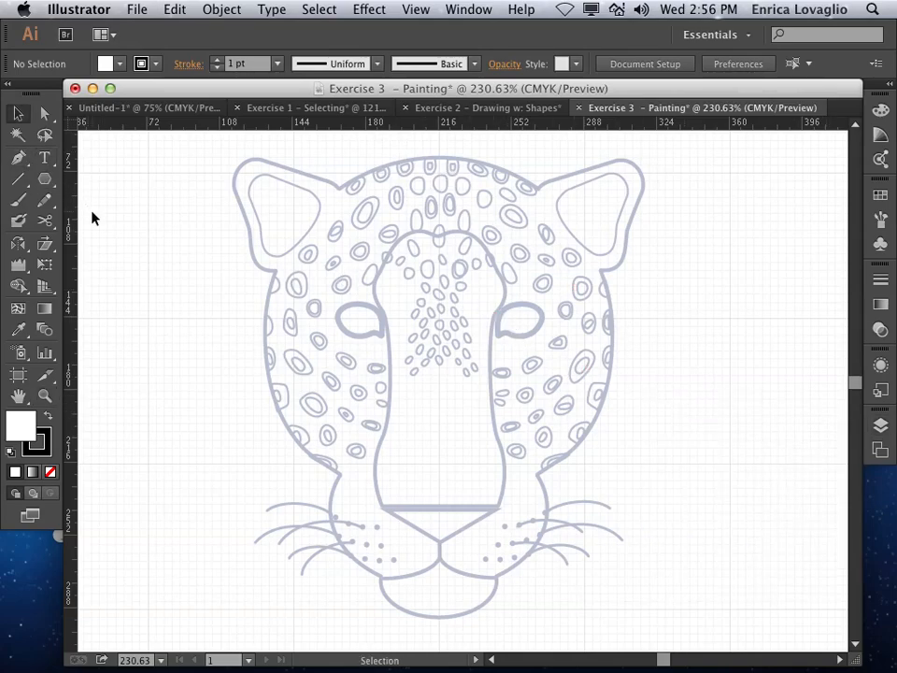
click(436, 300)
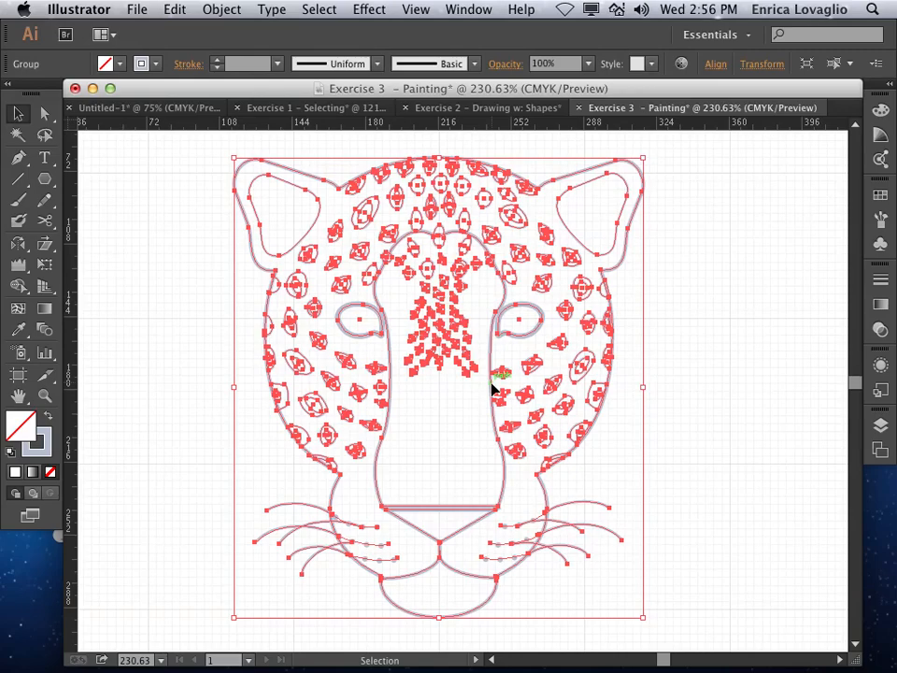
key(a)
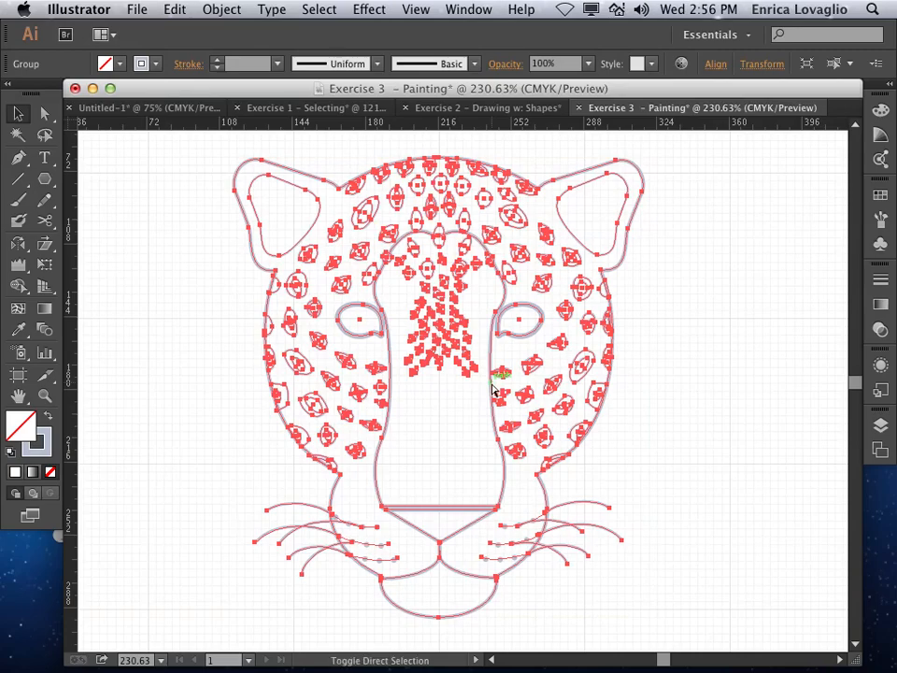
key(super+a)
key(v)
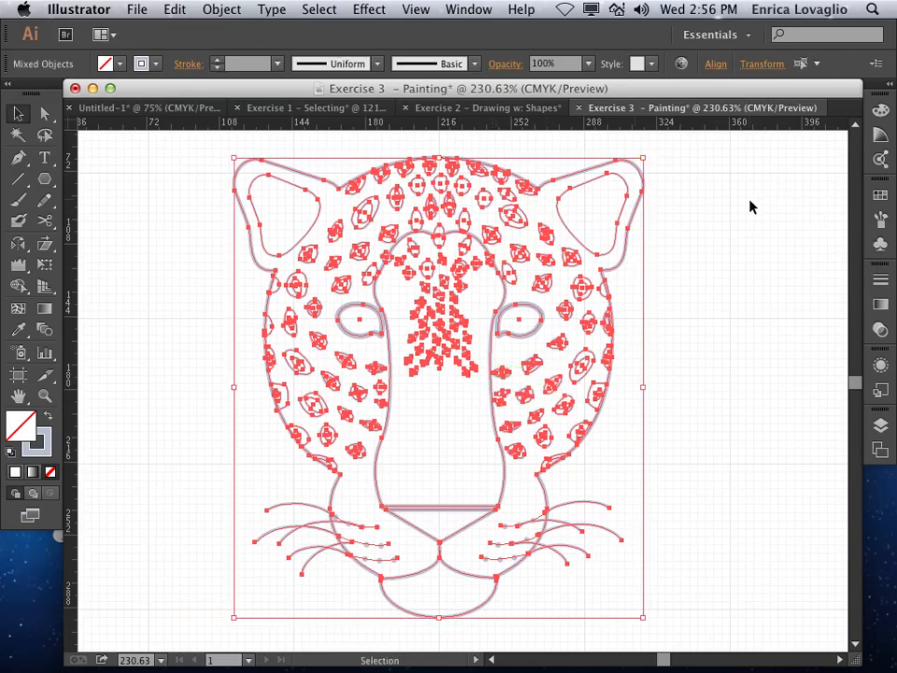
key(super+g)
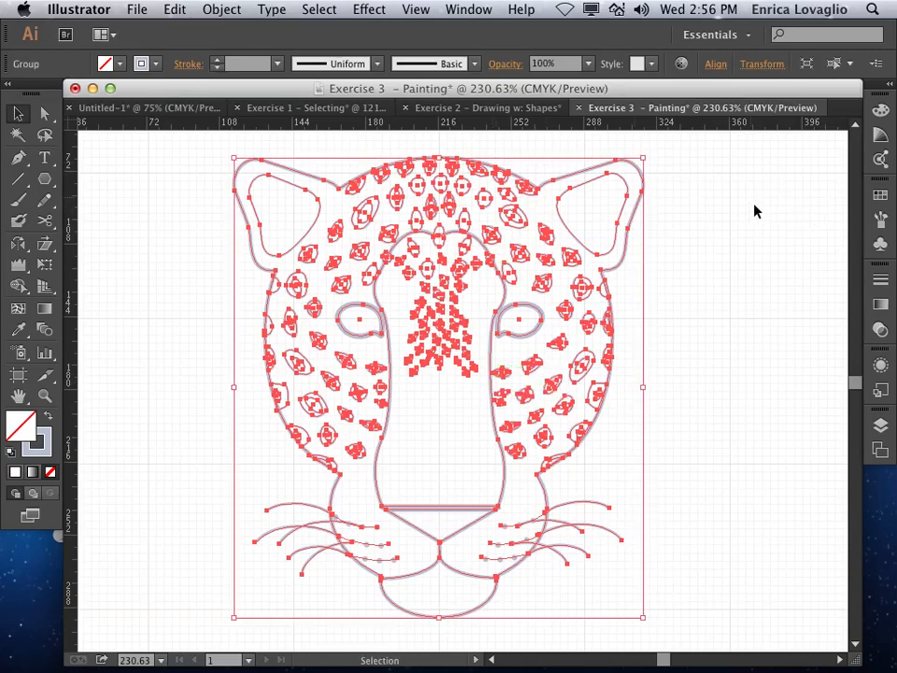
Expand the guides layer, ungroup the leopard guide artwork into separate paths and clear the selection.
click(880, 426)
click(705, 458)
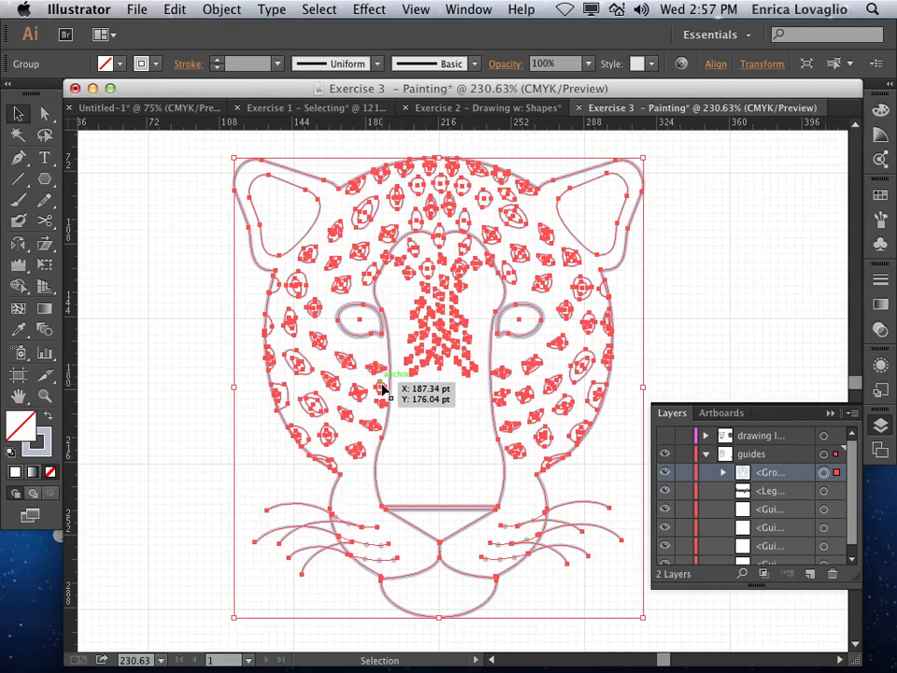
key(a)
key(super+shift+g)
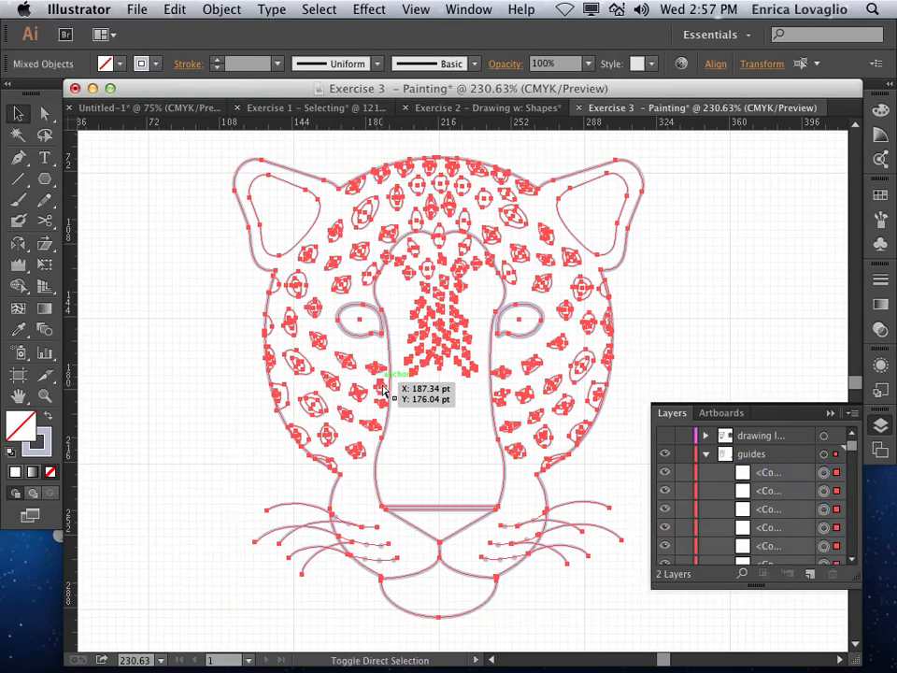
key(v)
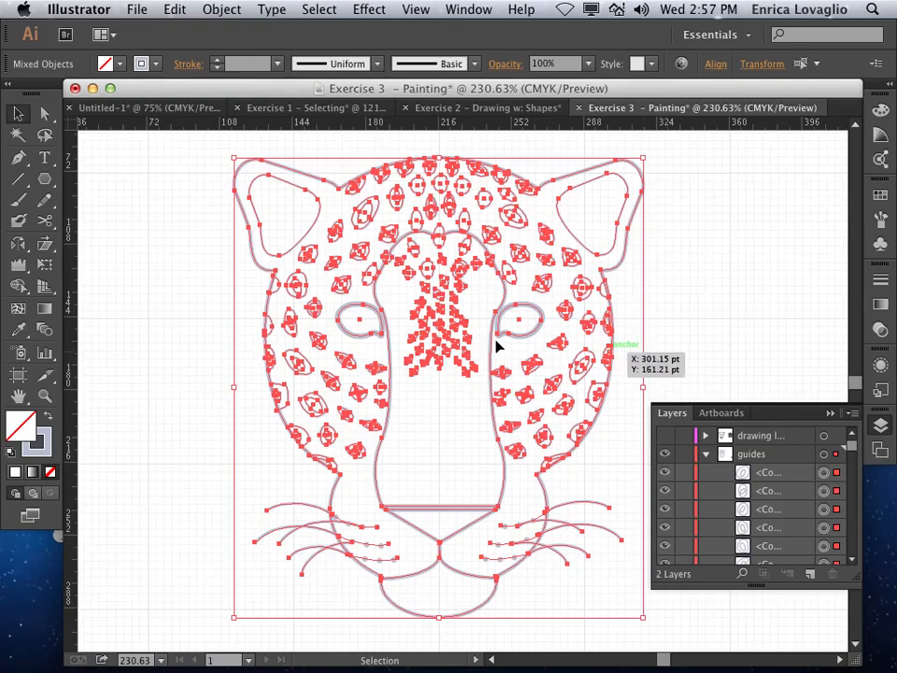
click(172, 212)
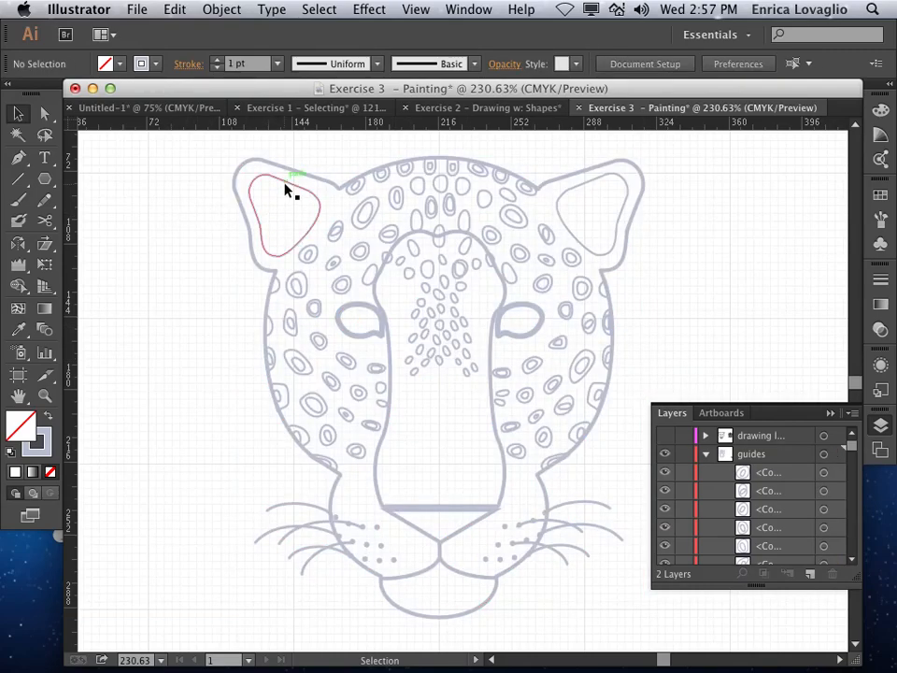
Check that the guide paths select individually, using an inner ear and several forehead spots, and clear the selection.
click(286, 190)
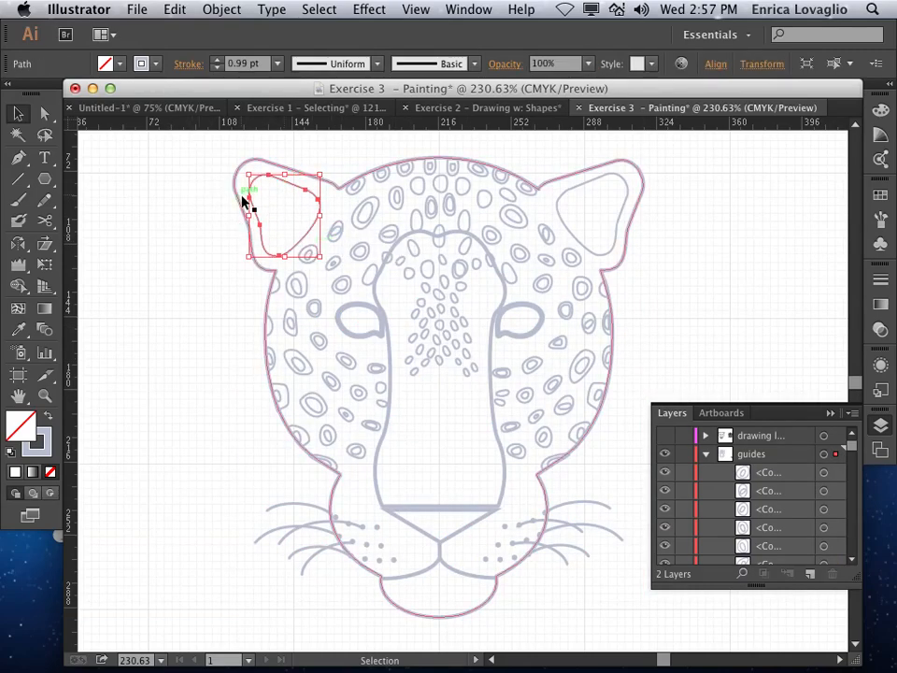
click(363, 231)
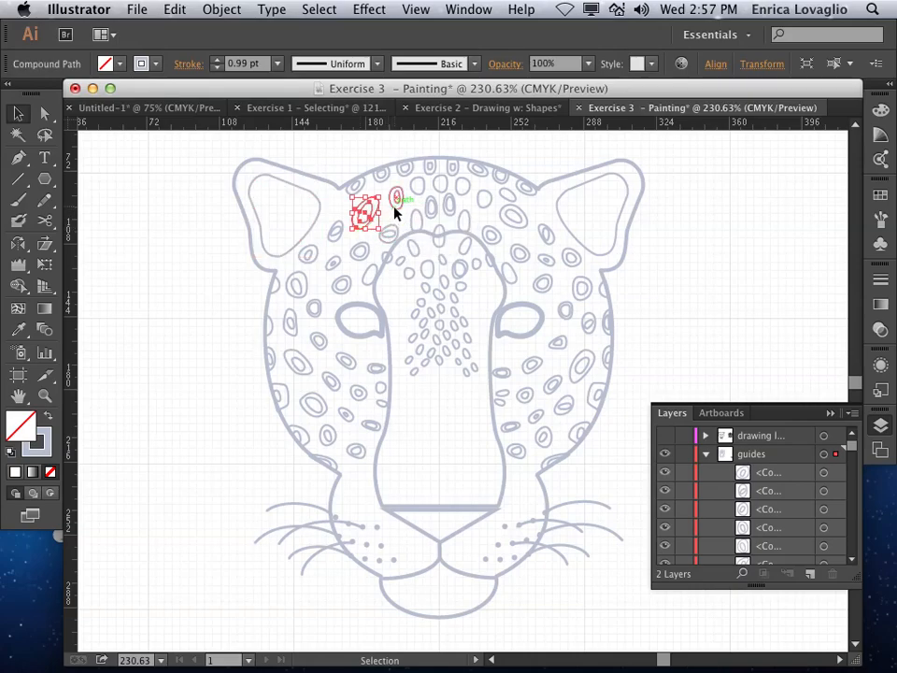
click(396, 196)
drag(418, 207, 460, 232)
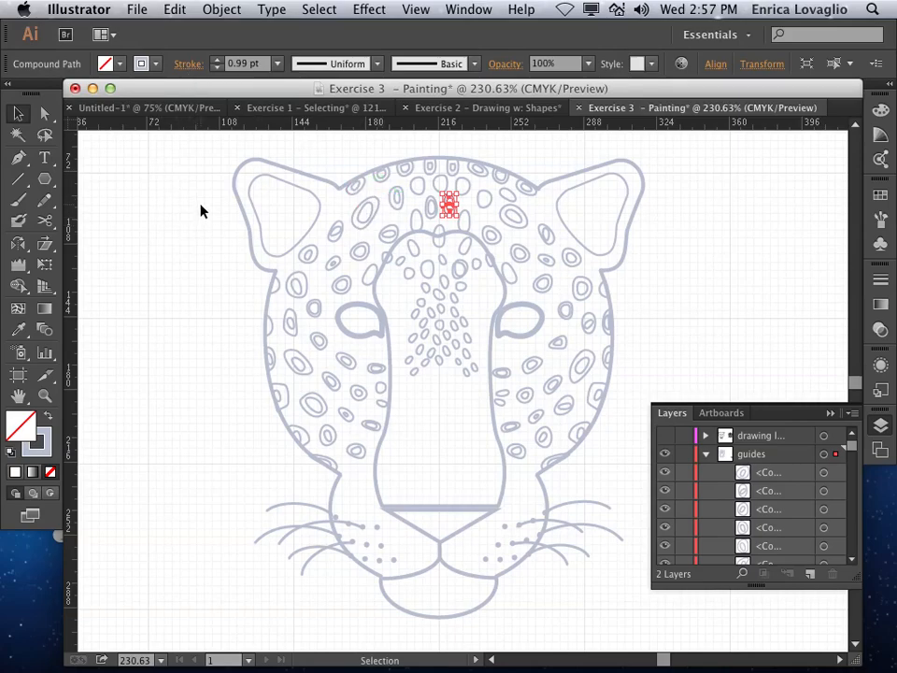
drag(451, 210, 375, 232)
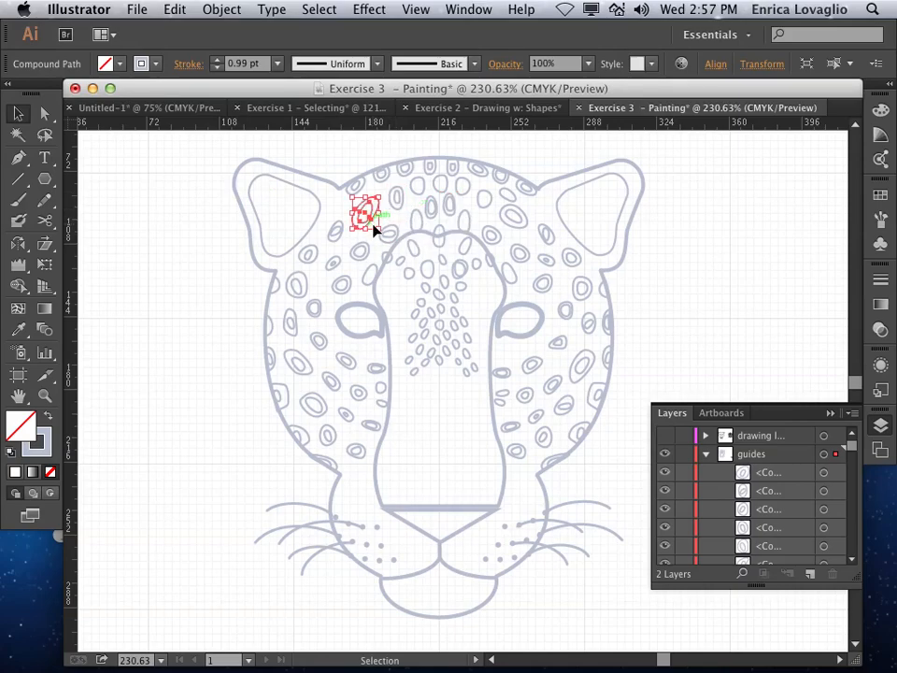
click(158, 258)
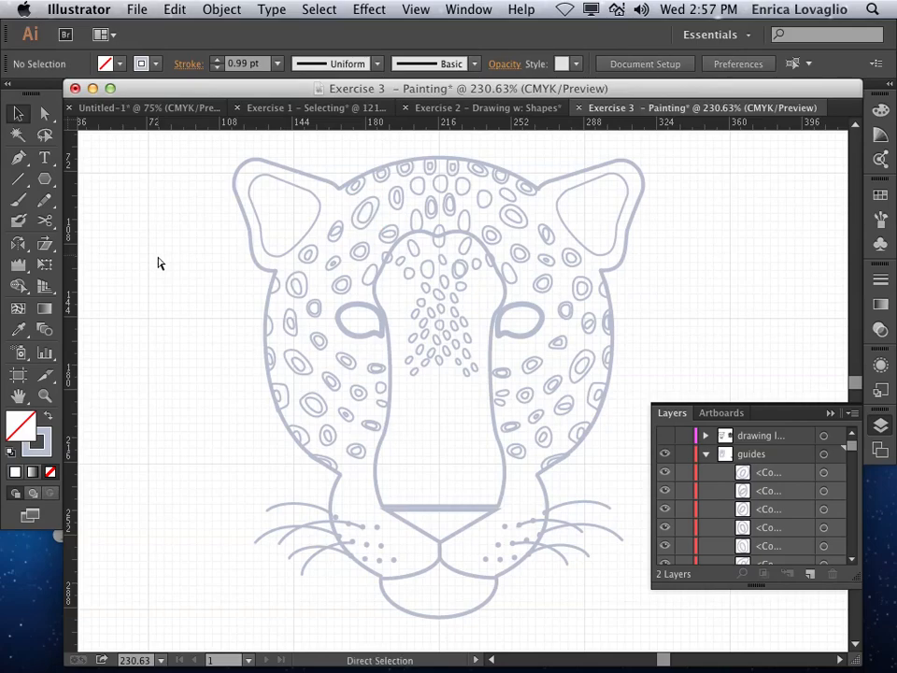
Select all the leopard guide artwork, group it and ungroup it again.
key(super+a)
key(super+g)
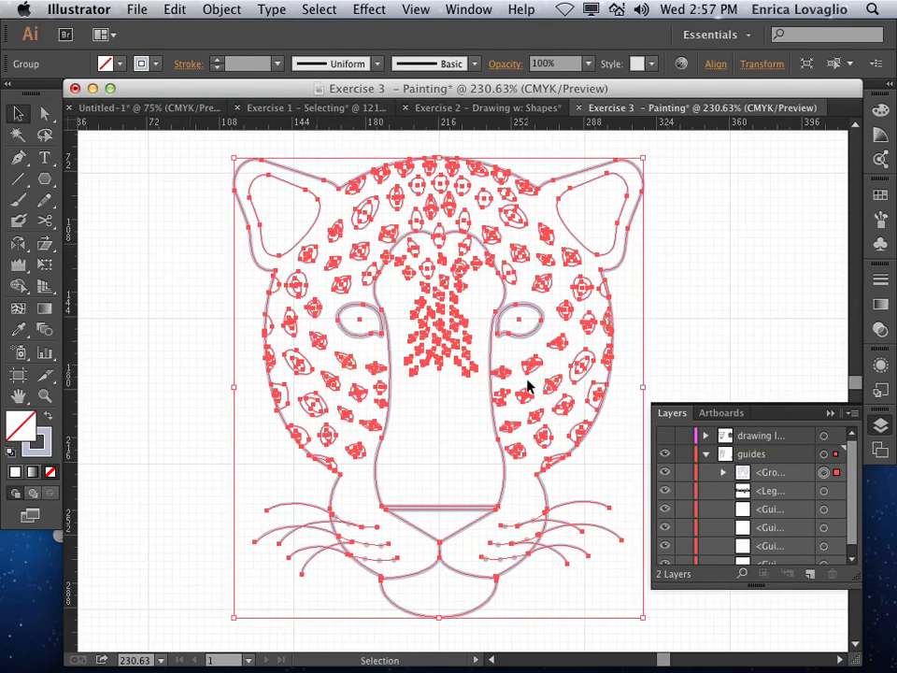
key(super+shift+g)
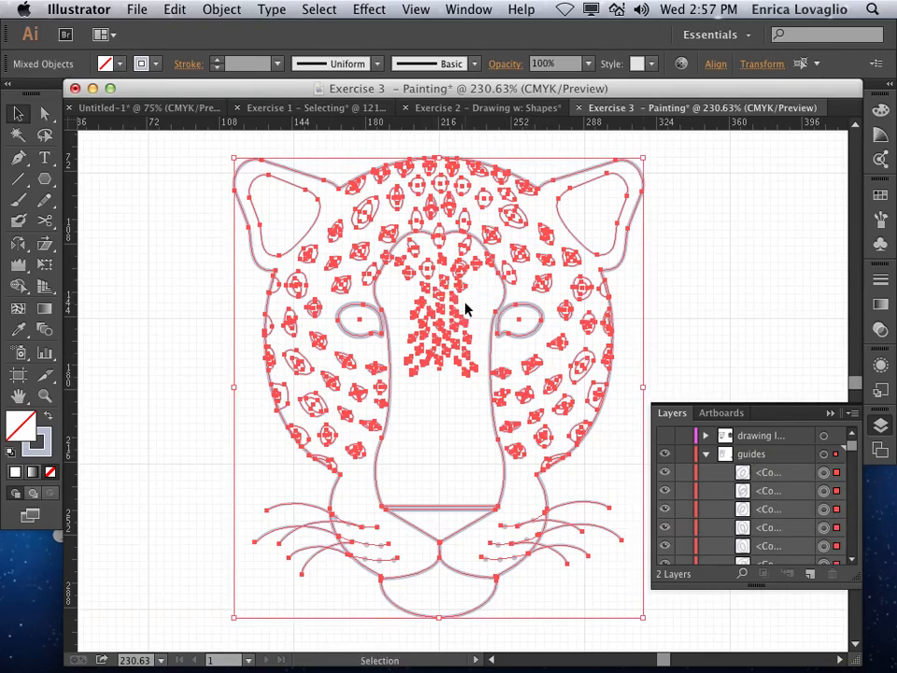
Remove the inner ears, head outline, both eyes and the nose bridge from the selection of guide paths.
shift+click(291, 192)
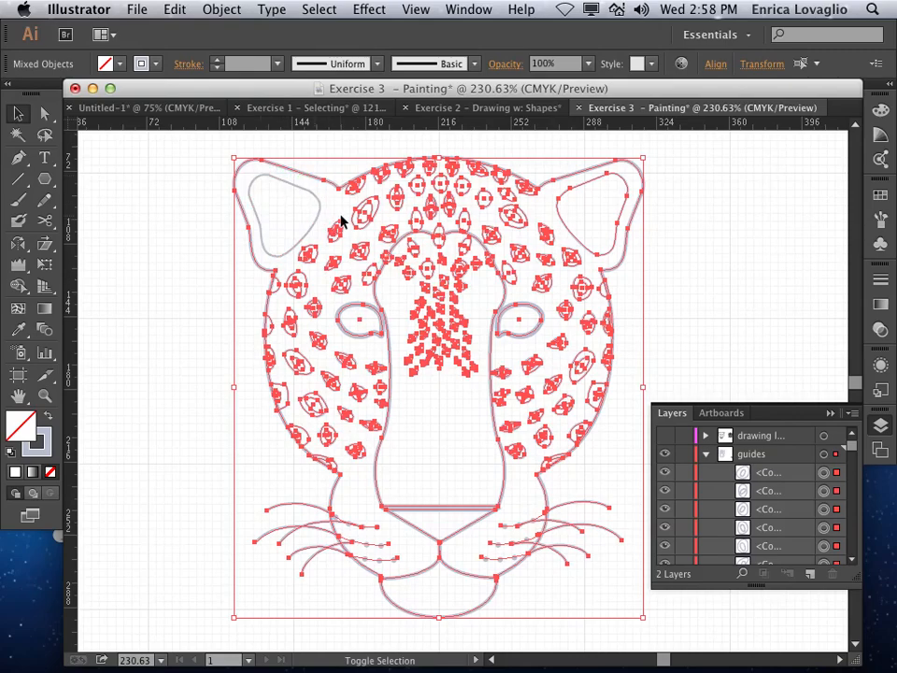
shift+click(306, 177)
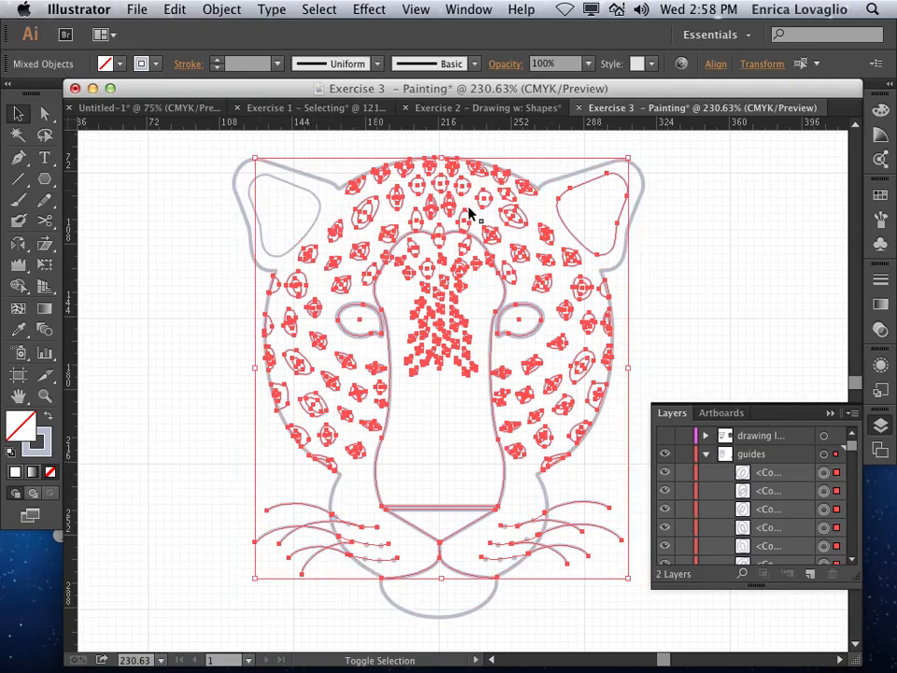
shift+click(594, 183)
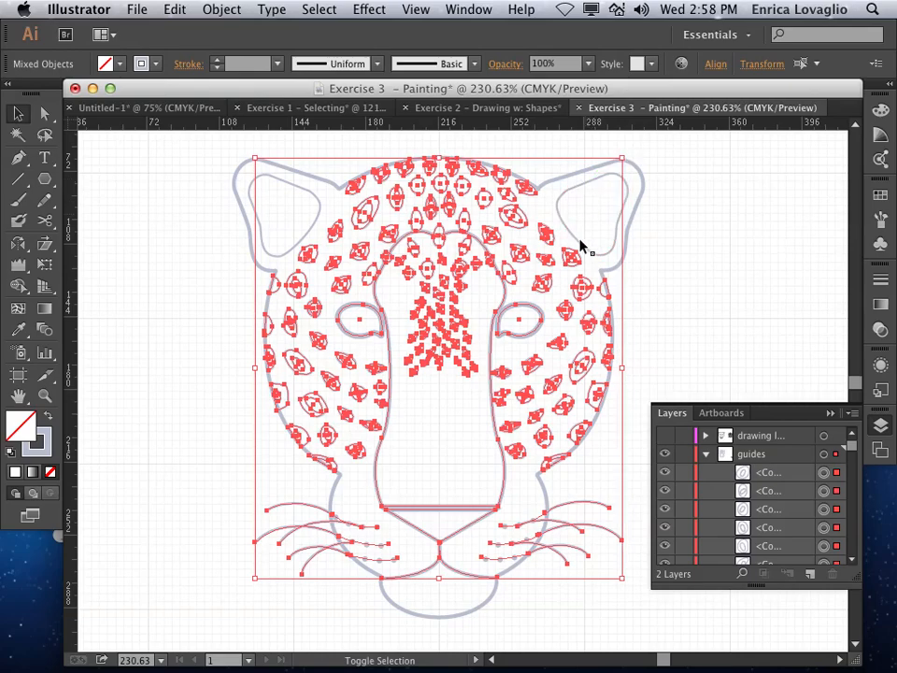
shift+click(536, 309)
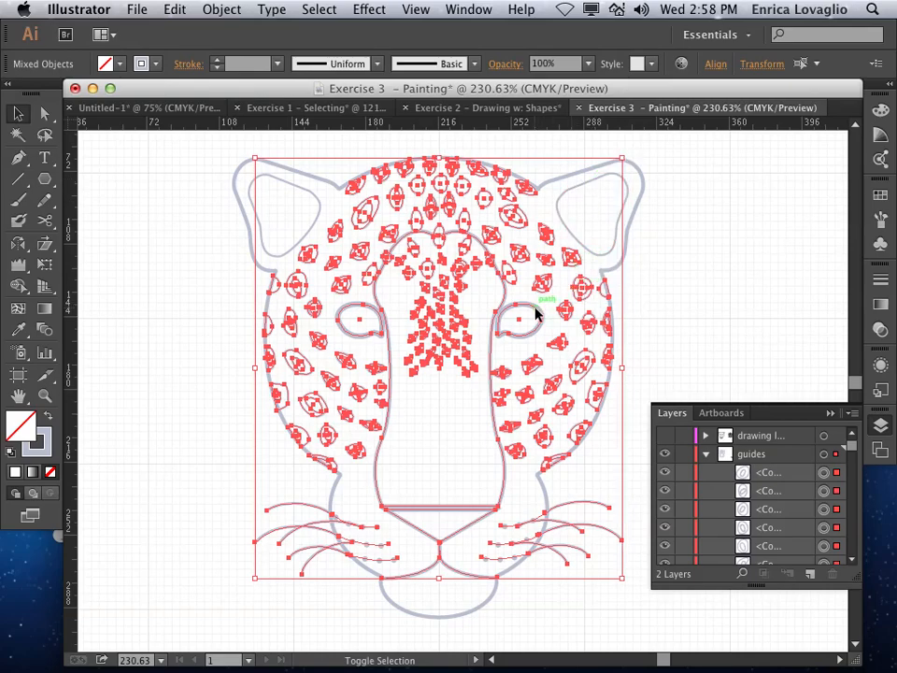
shift+click(373, 310)
shift+click(389, 420)
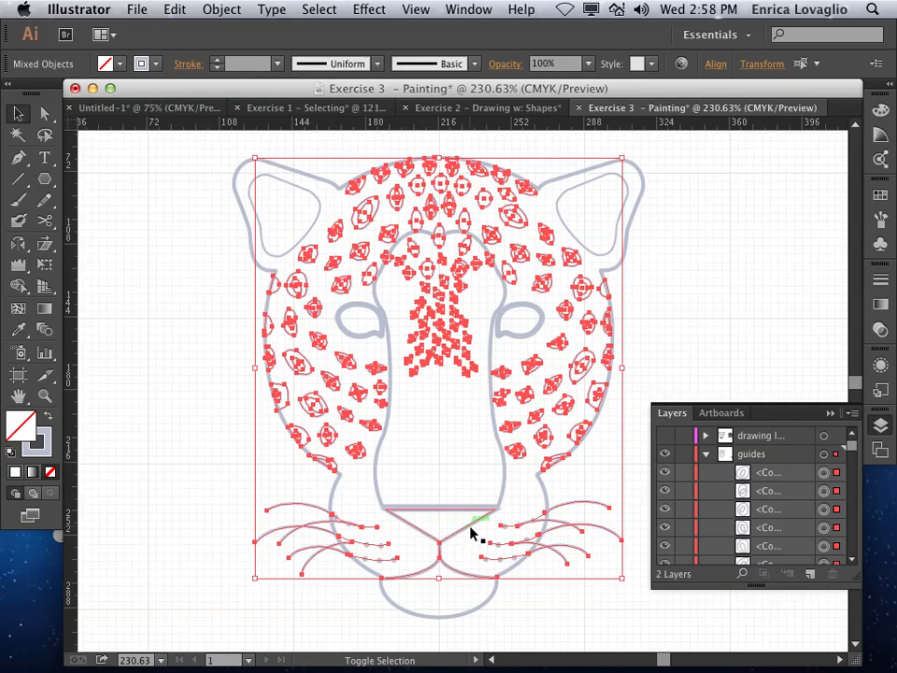
Remove the nose, the mouth line and the outer whiskers on both sides from the selection of guide paths.
shift+click(472, 528)
shift+click(451, 577)
shift+click(305, 560)
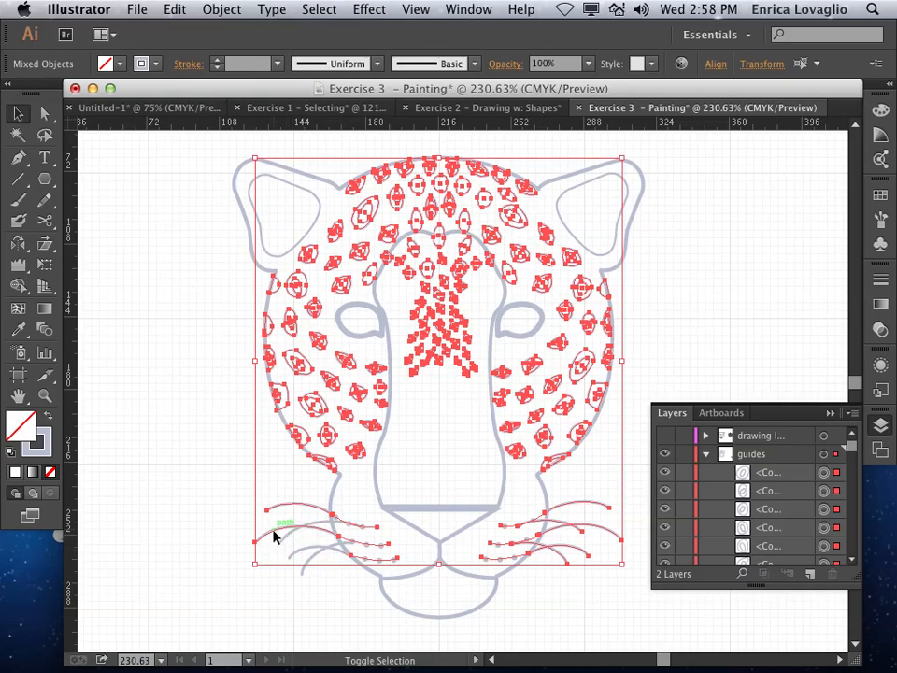
shift+click(278, 537)
shift+click(302, 508)
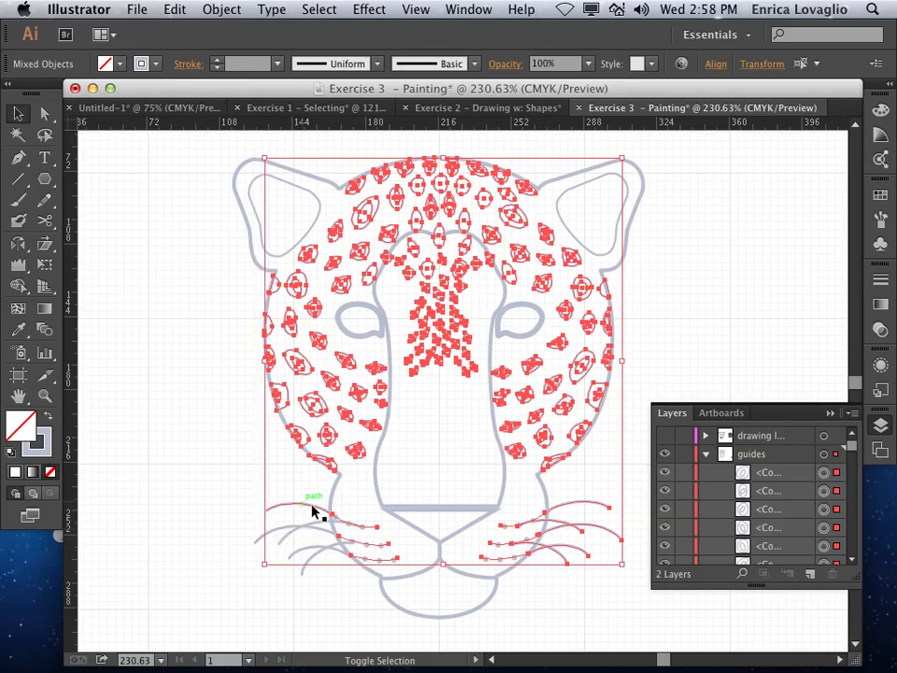
shift+click(561, 558)
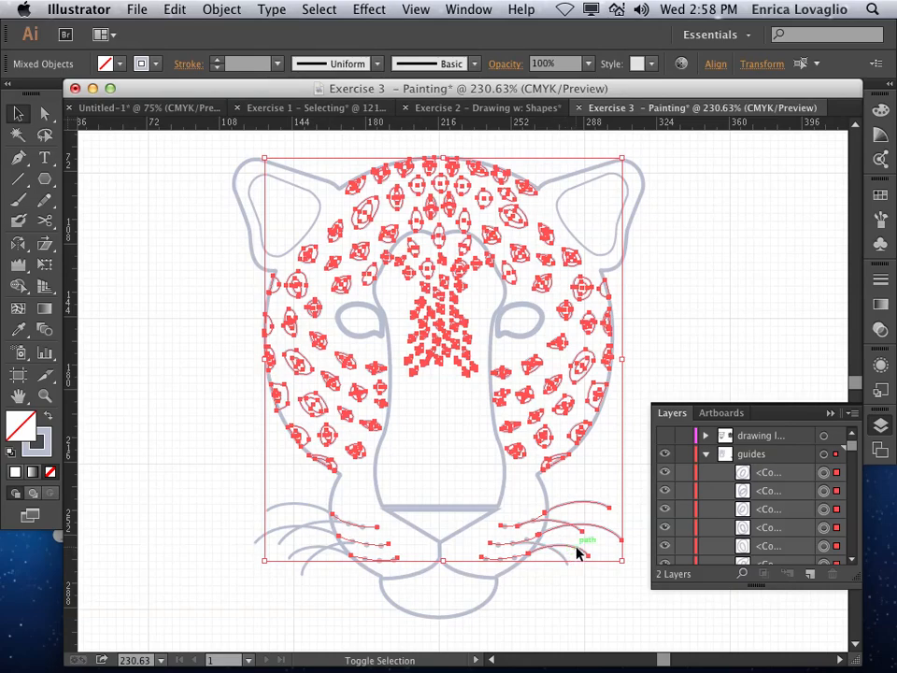
shift+click(560, 534)
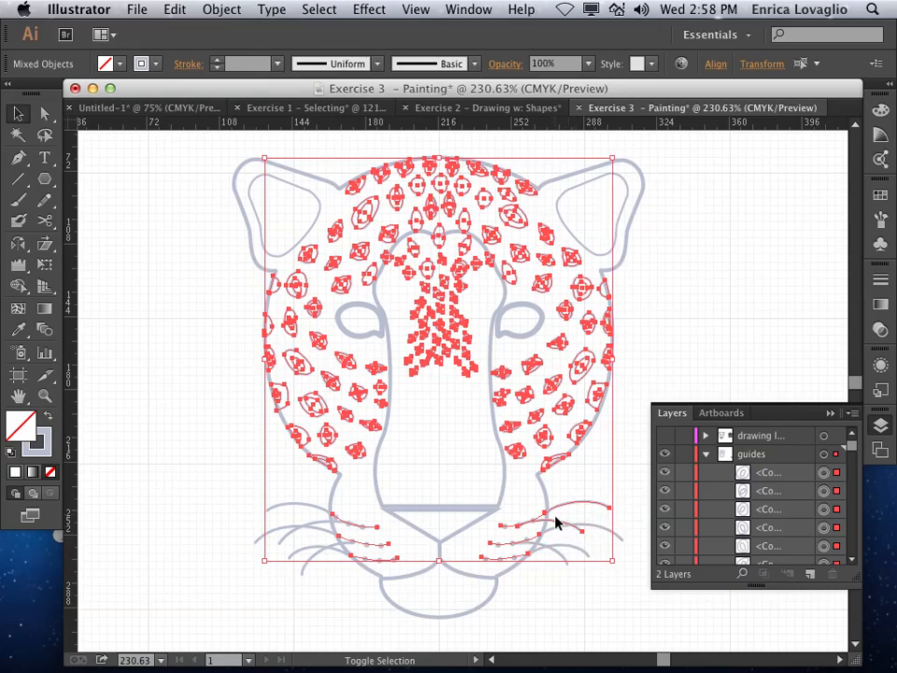
shift+click(571, 508)
Remove the whisker-root lines on both sides of the muzzle from the selection so only the spots stay selected.
shift+click(517, 527)
shift+click(518, 560)
shift+click(364, 558)
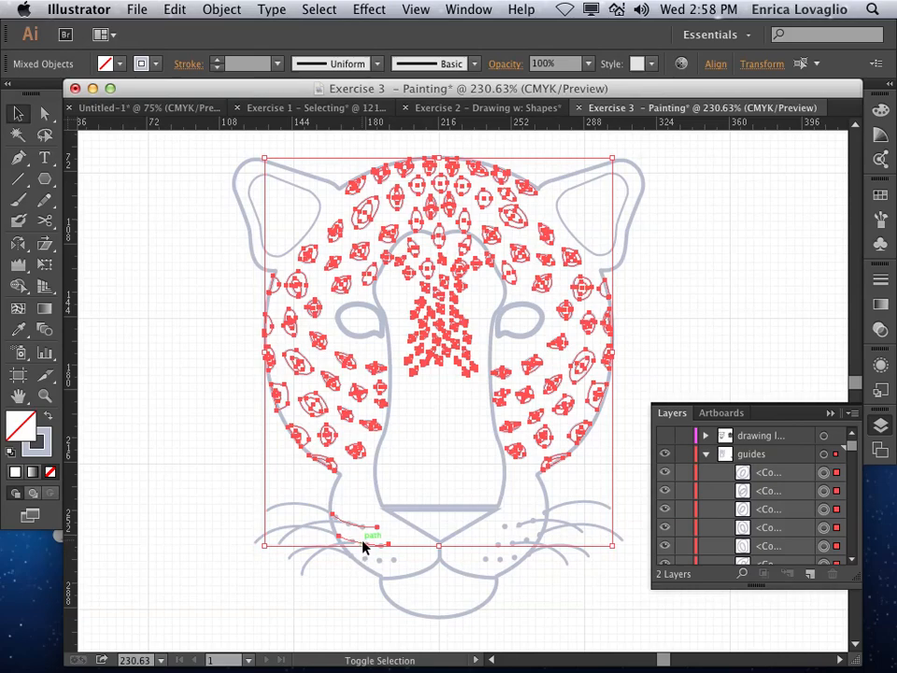
shift+click(359, 529)
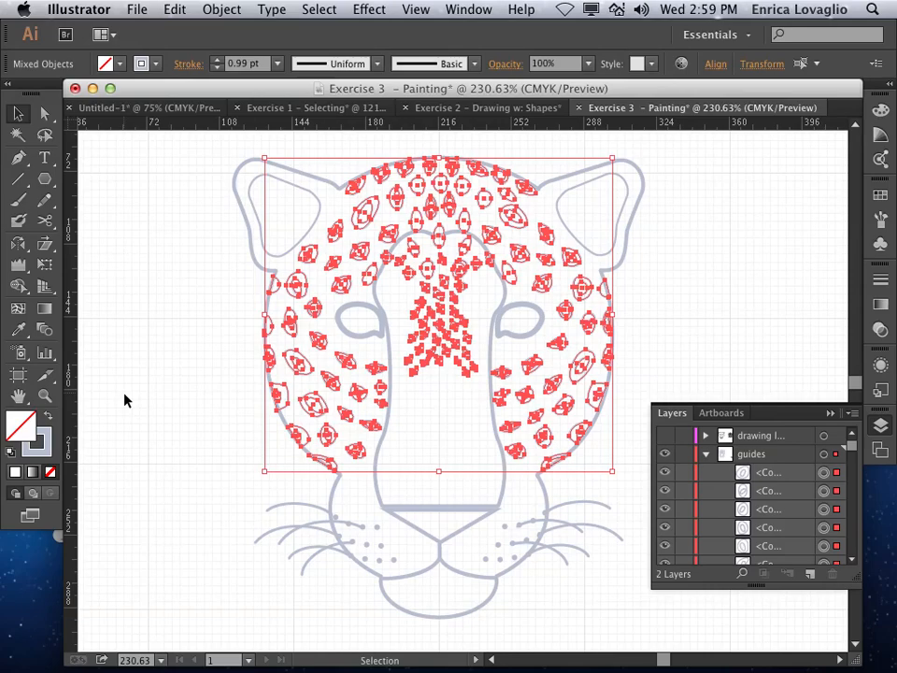
Set both the stroke and the fill of the selected leopard spots to black (000000).
click(41, 436)
double_click(38, 438)
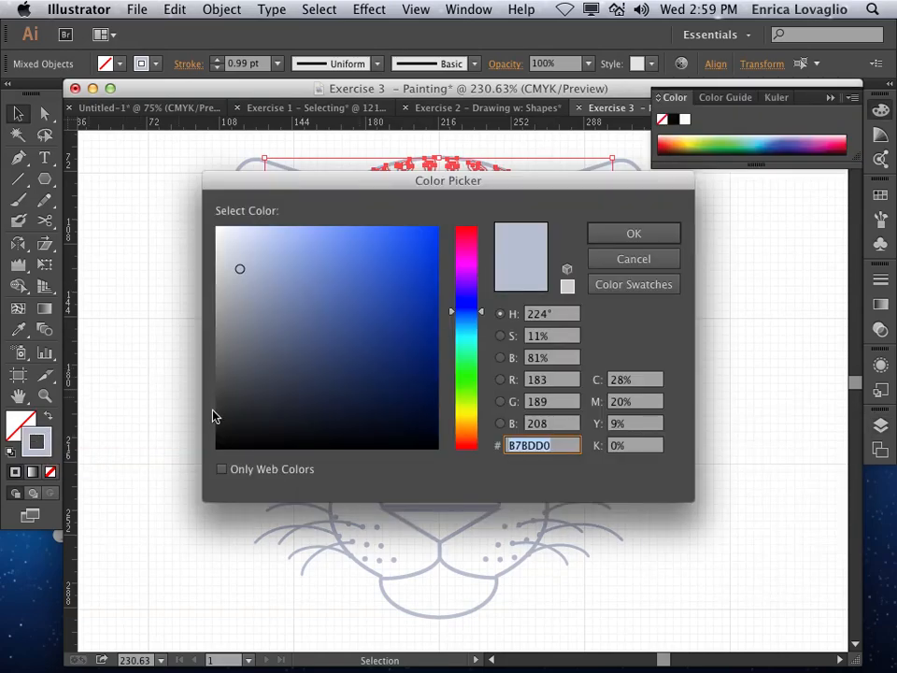
click(221, 443)
click(654, 239)
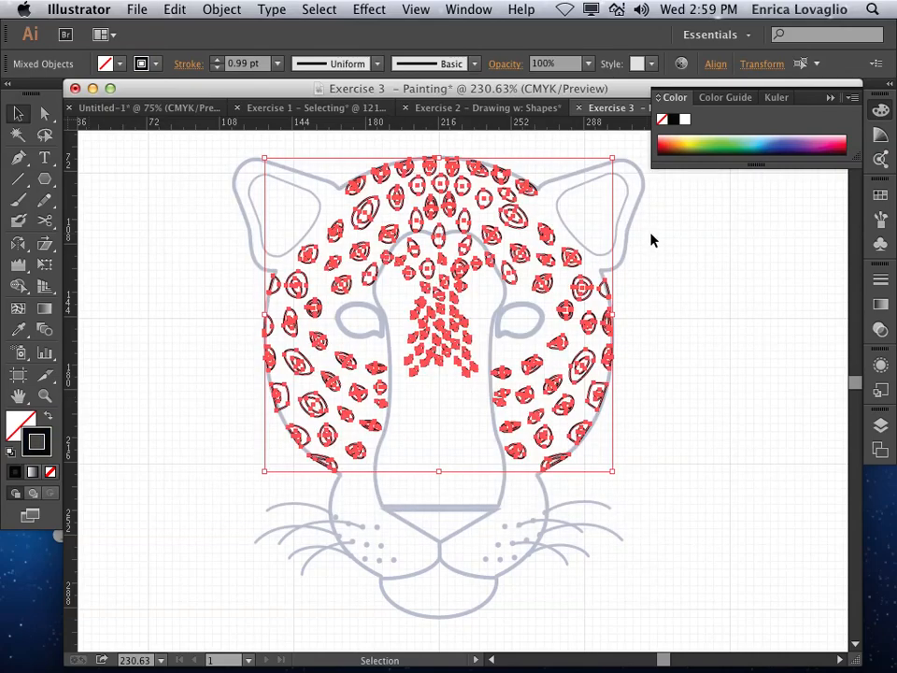
double_click(35, 441)
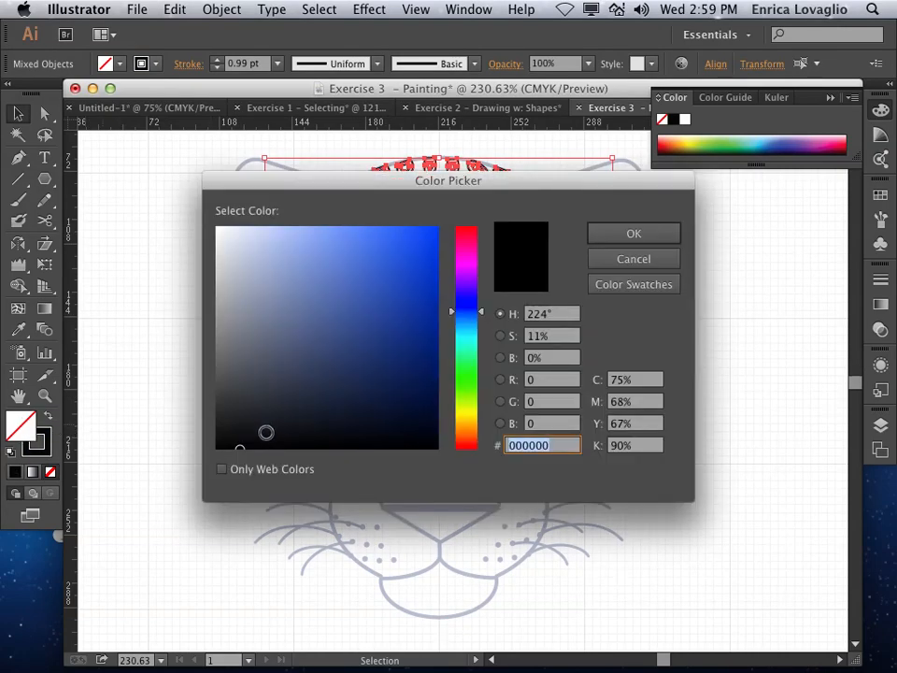
click(661, 234)
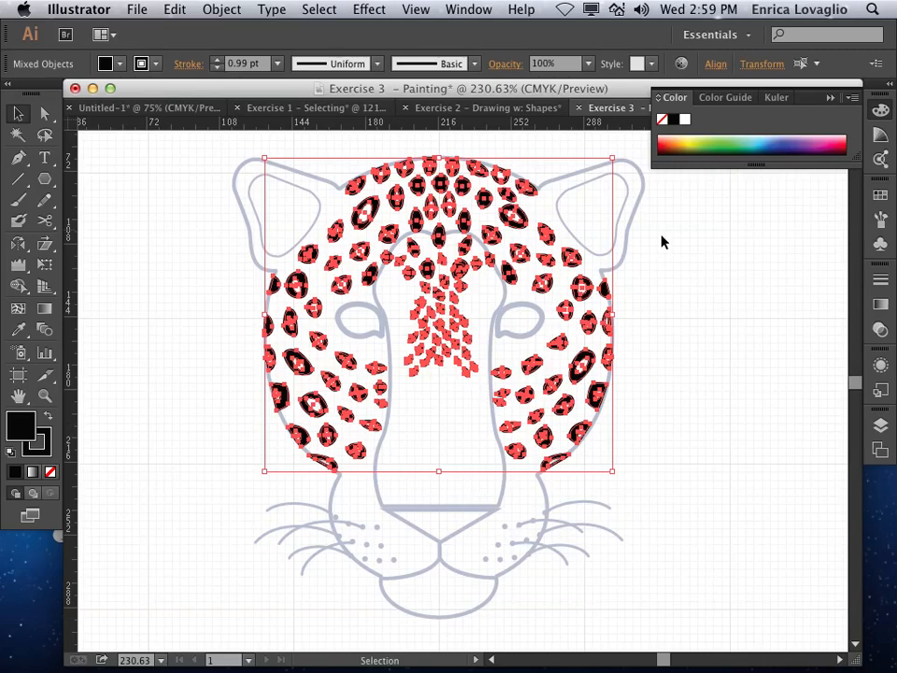
Remove the stroke from the black leopard spots and clear the selection.
click(47, 447)
click(50, 472)
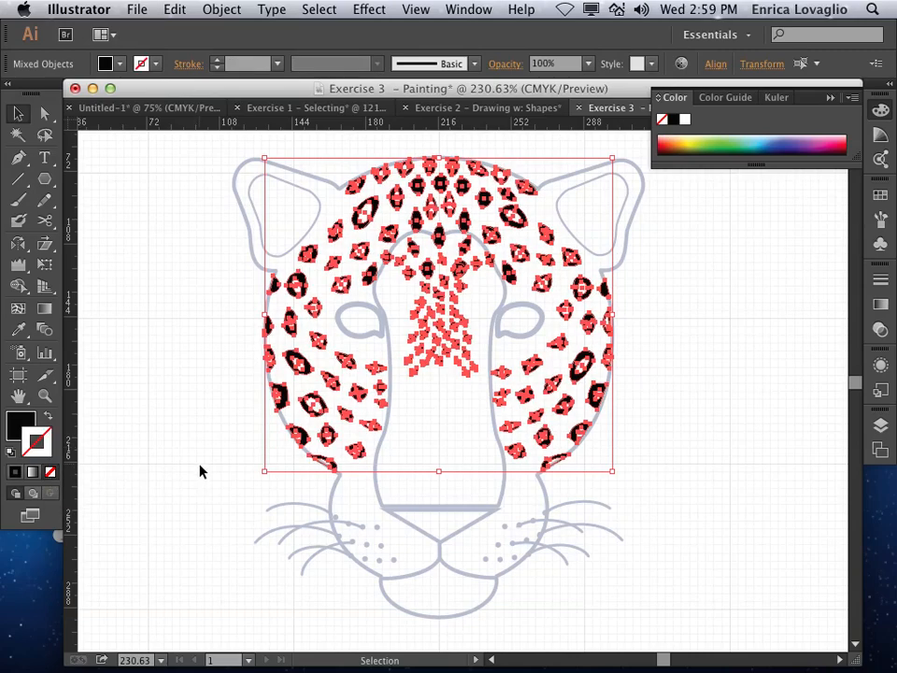
click(224, 369)
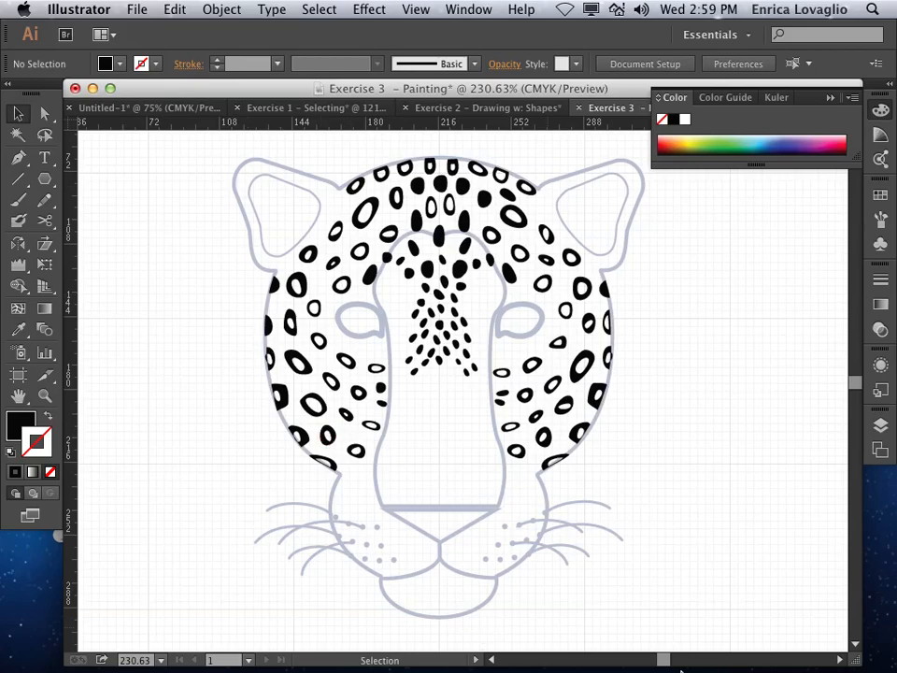
mouse_move(731, 652)
click(704, 641)
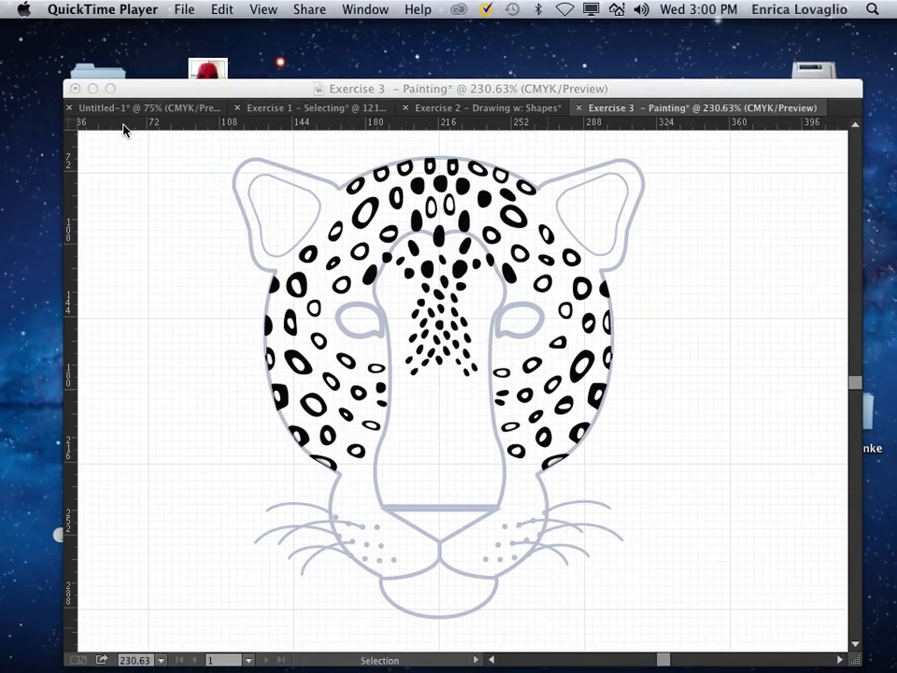
Switch back to Illustrator and undo the spots' recolouring and the ungrouping of the leopard guide artwork.
click(444, 91)
key(a)
key(super+a)
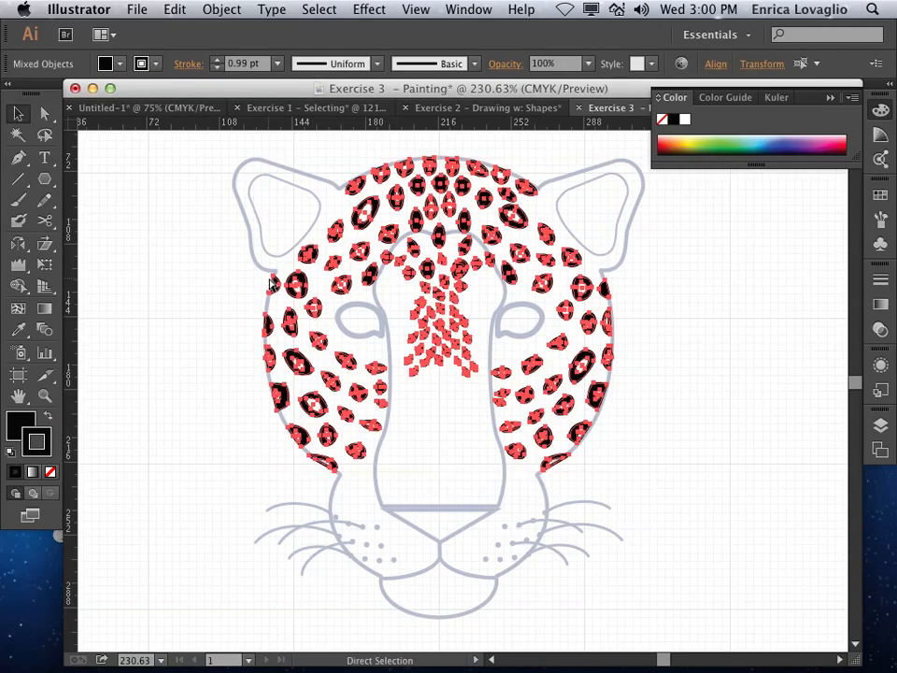
key(shift+x)
key(super+g)
key(v)
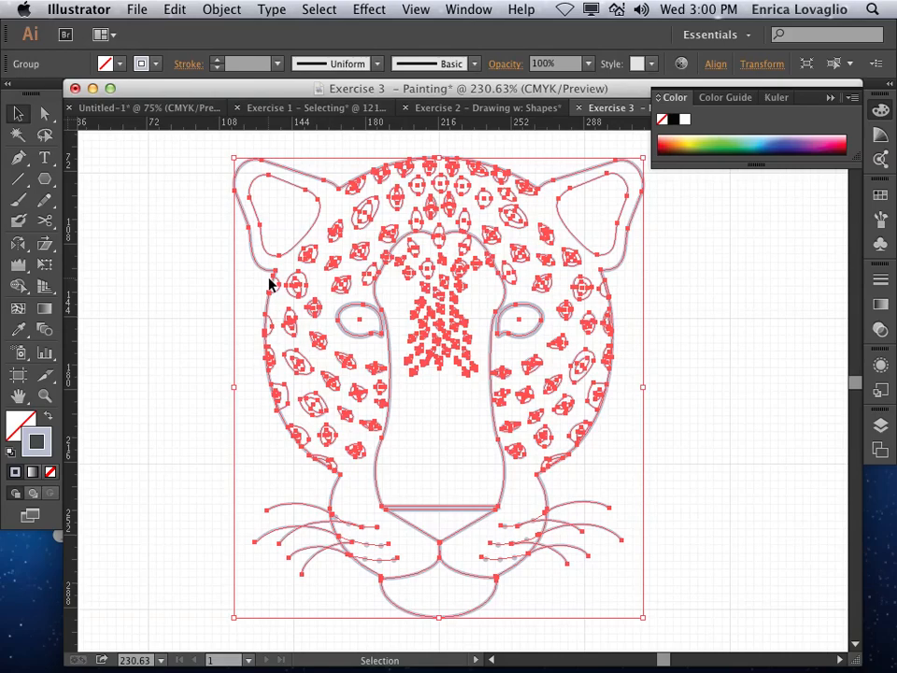
Reselect the grouped leopard guide artwork in the guides layer and ungroup it into separate paths.
click(880, 425)
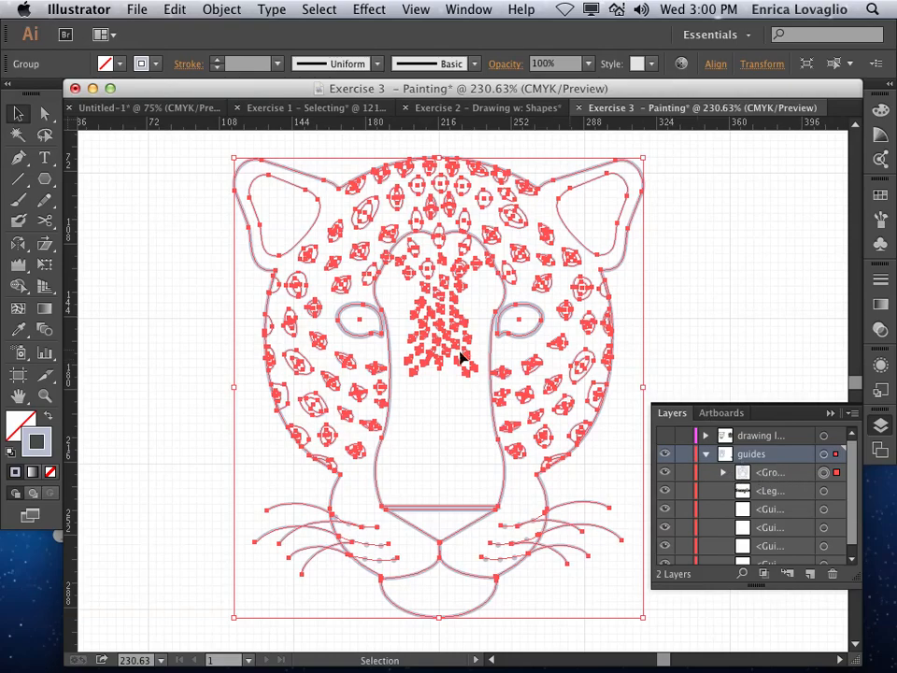
click(120, 196)
click(366, 228)
key(a)
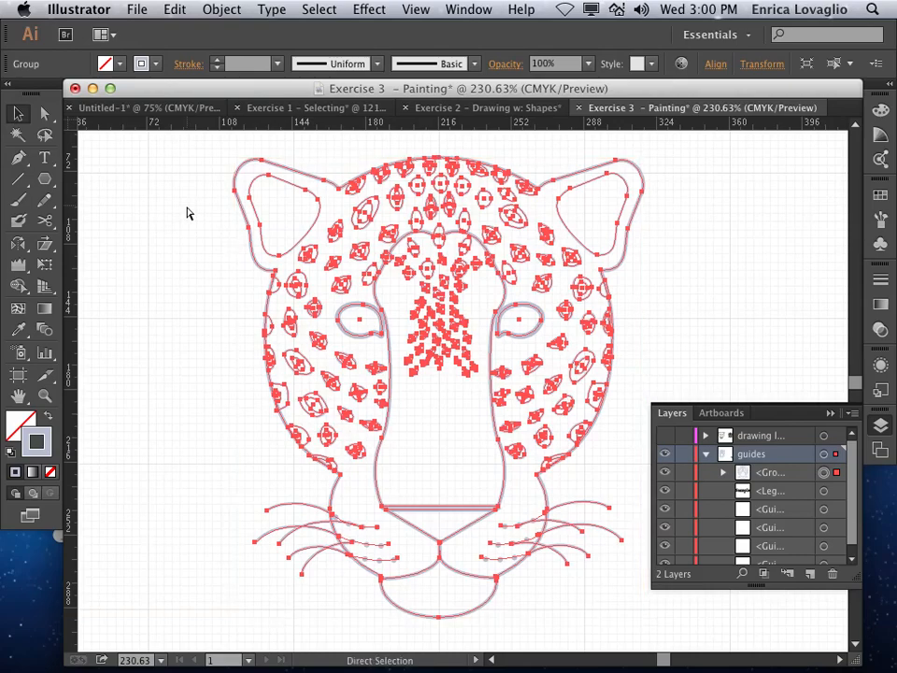
key(super+shift+g)
key(v)
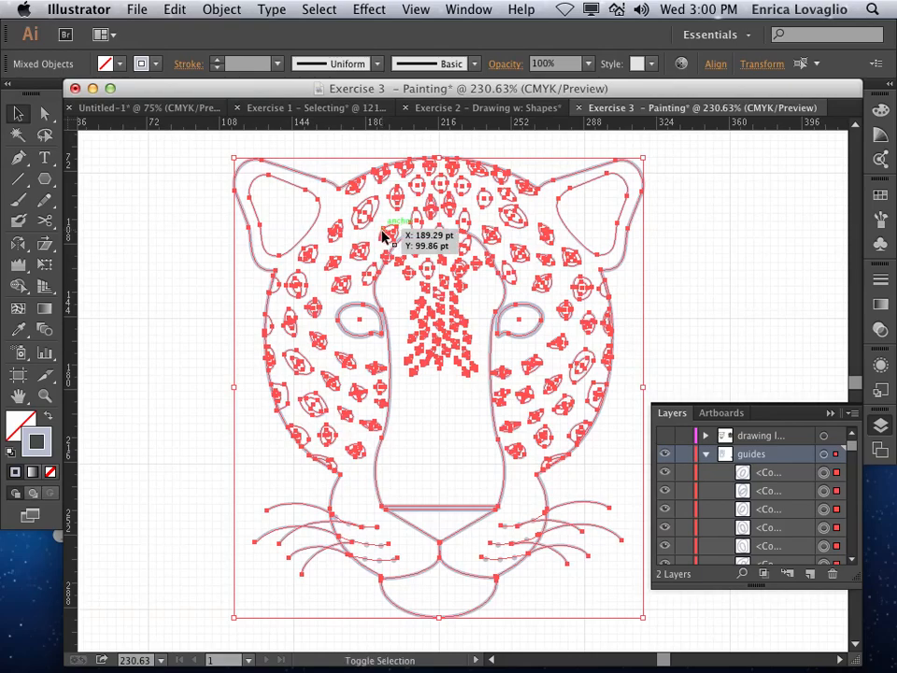
Remove the inner ears, head outline, both eyes and the nose bridge from the selection of guide paths.
shift+click(280, 187)
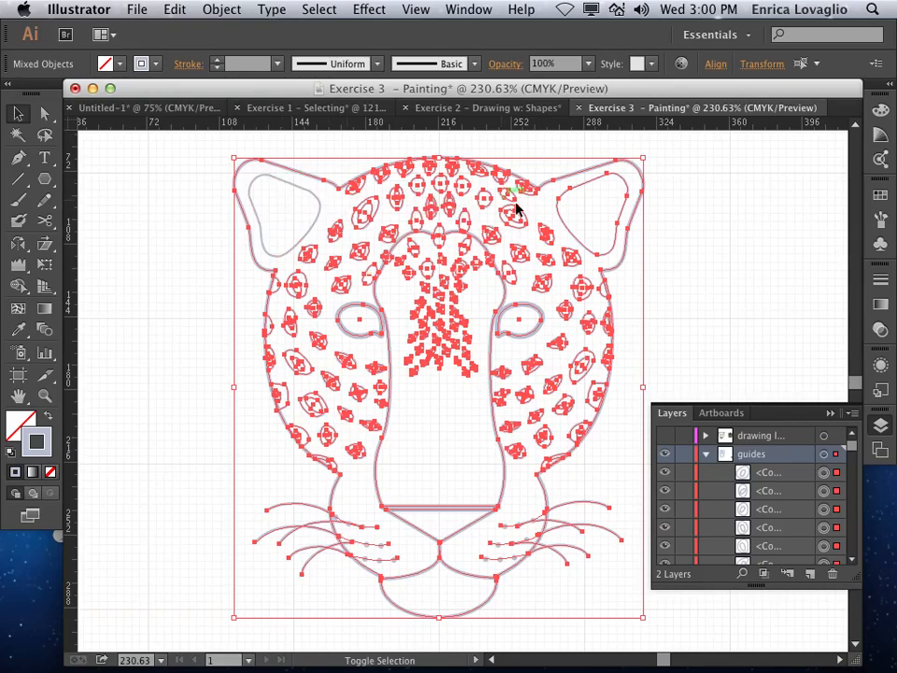
shift+click(581, 180)
shift+click(581, 178)
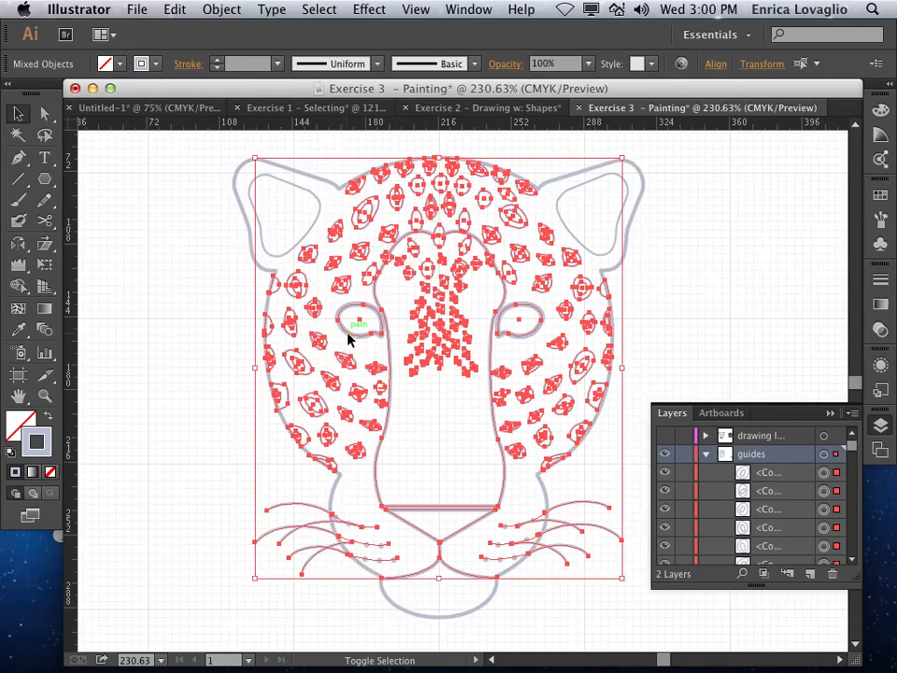
shift+click(369, 336)
shift+click(525, 335)
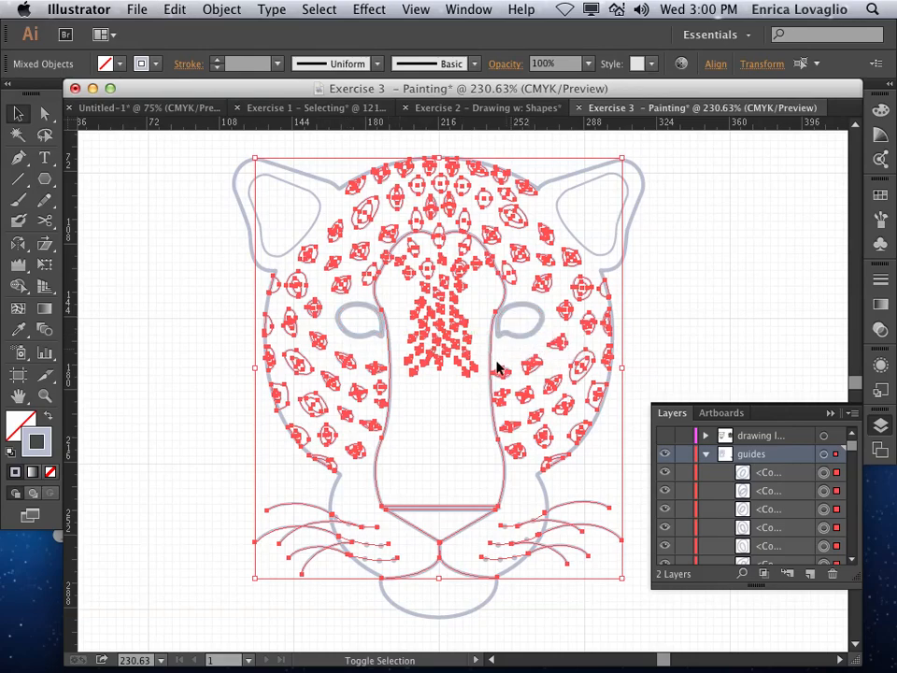
shift+click(493, 358)
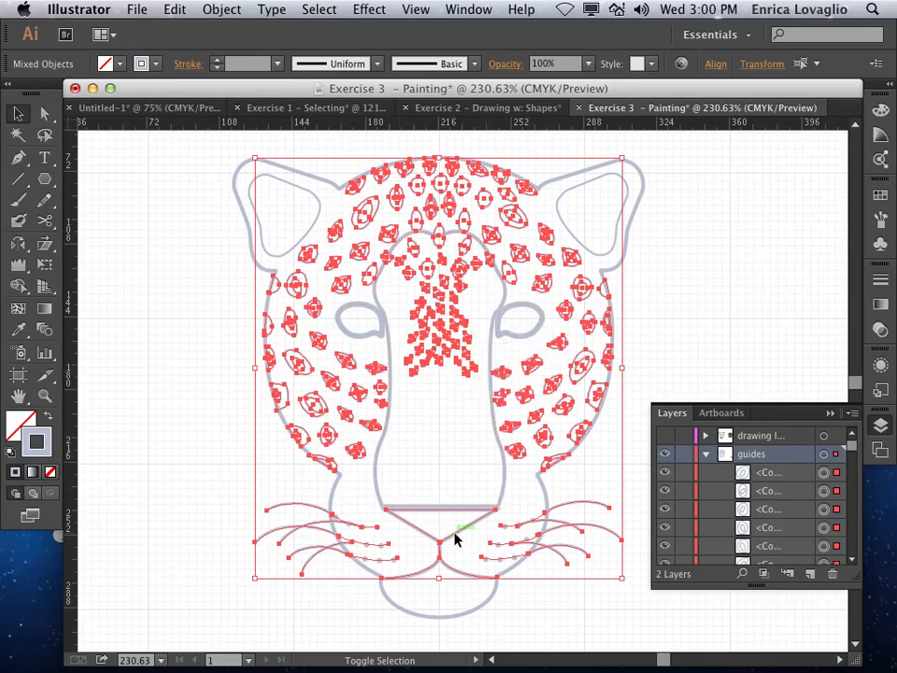
Deselect the nose, mouth line and outer whiskers on both sides while keeping the other guide paths selected.
shift+click(447, 574)
shift+click(311, 561)
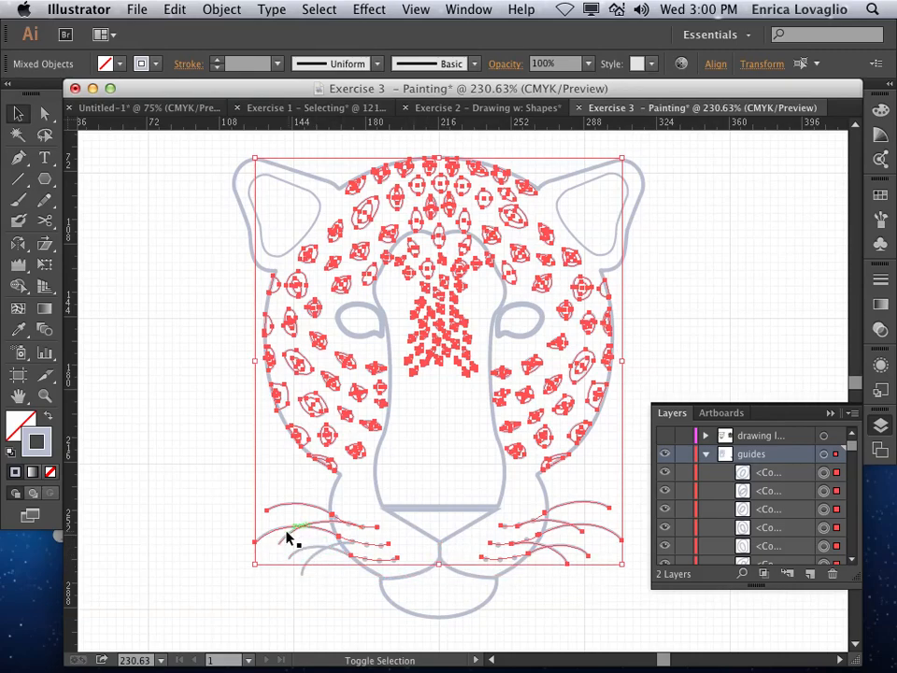
shift+click(288, 537)
shift+click(300, 510)
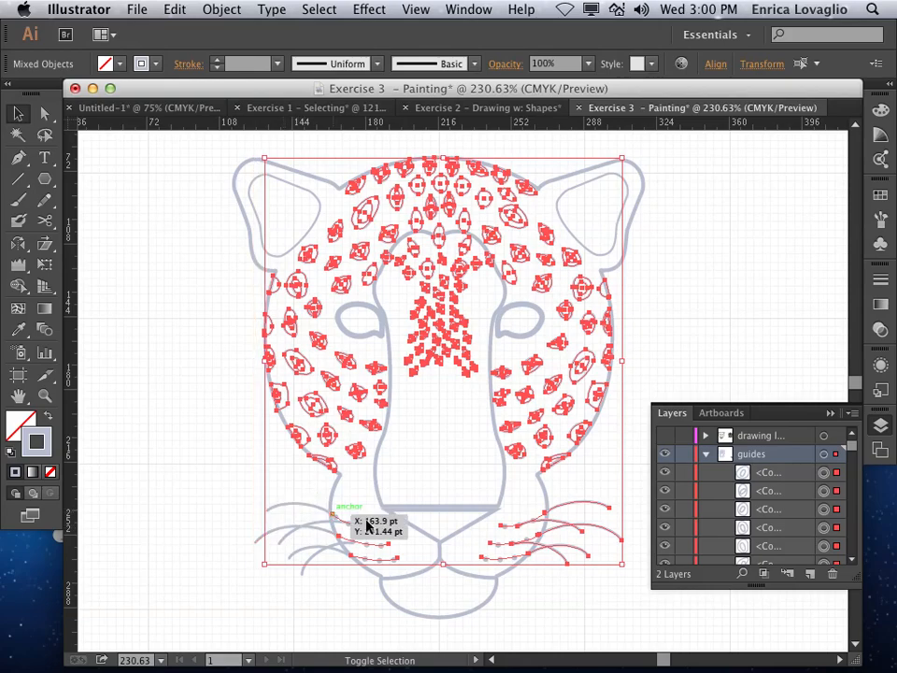
shift+click(578, 548)
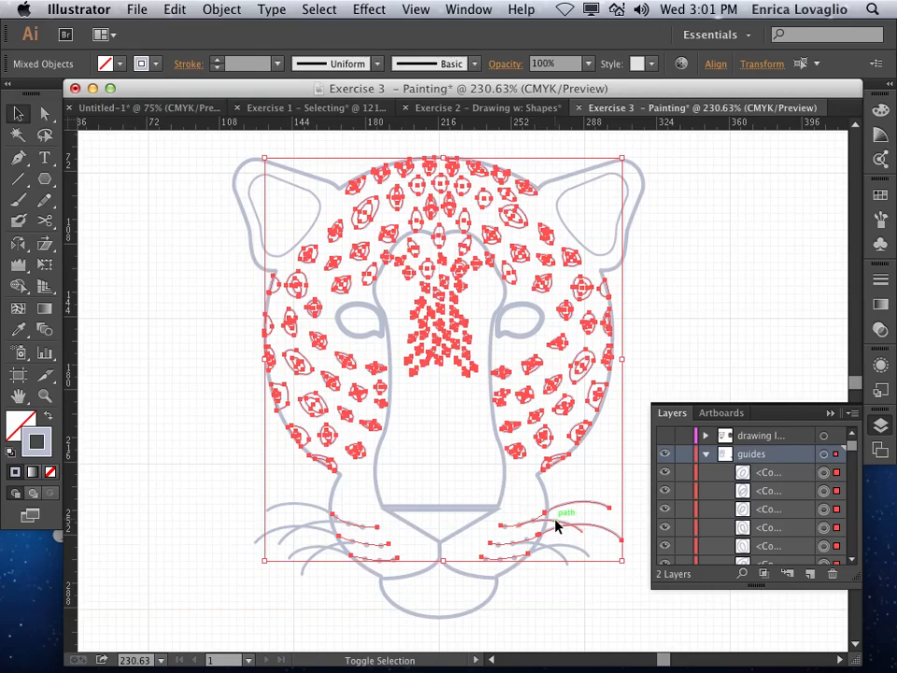
shift+click(608, 533)
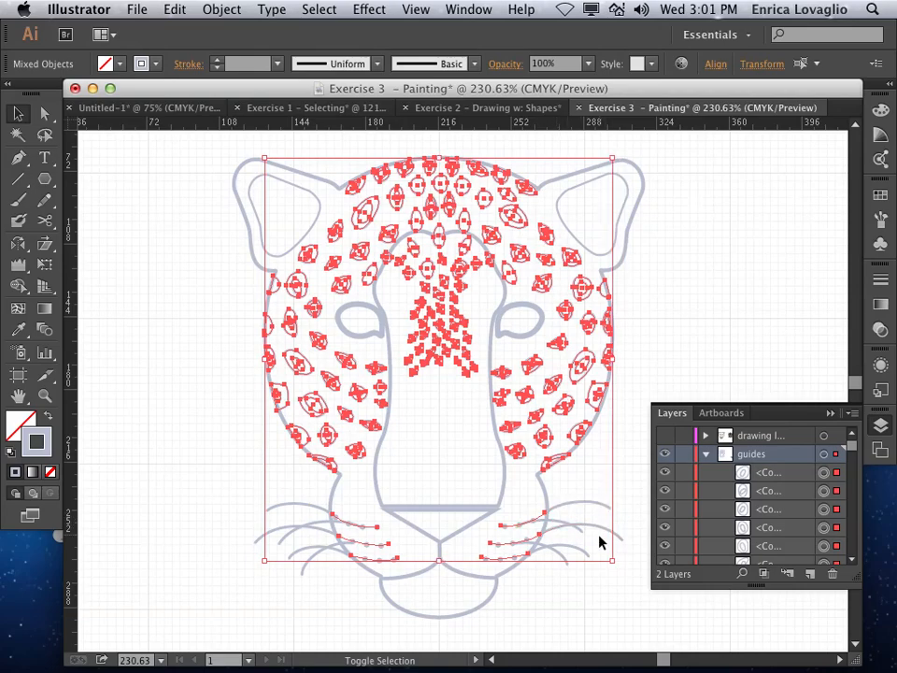
Deselect the remaining whisker-root lines on both sides of the muzzle, keeping only the leopard spots selected.
shift+click(531, 531)
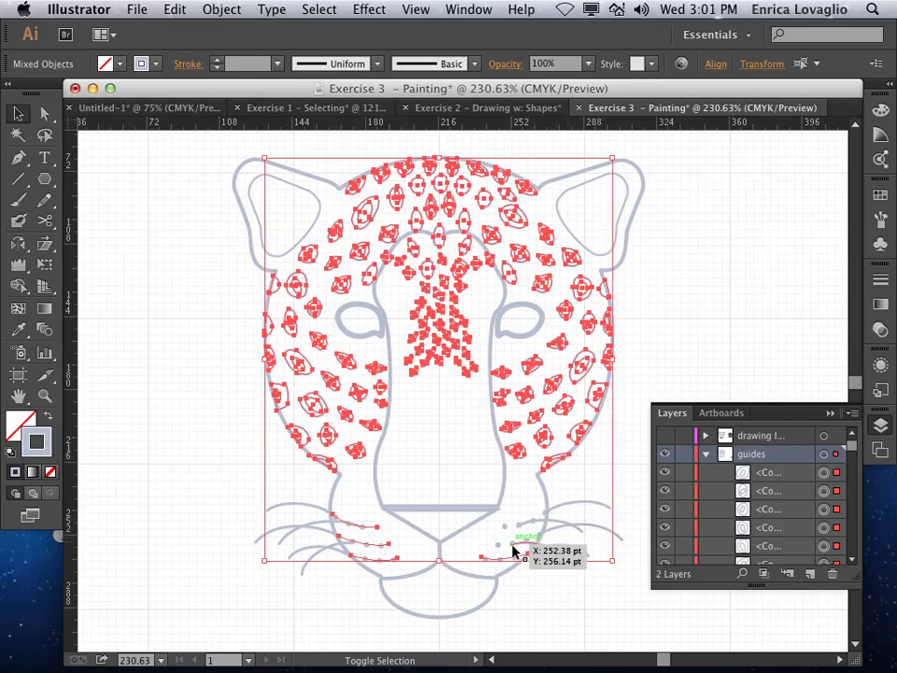
shift+click(514, 559)
shift+click(355, 560)
shift+click(365, 546)
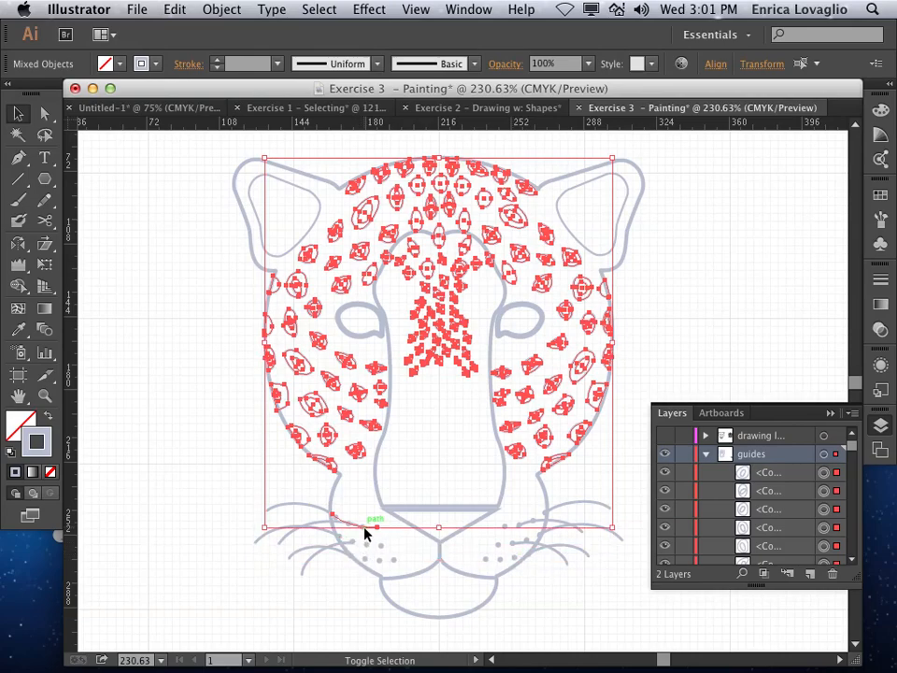
shift+click(354, 529)
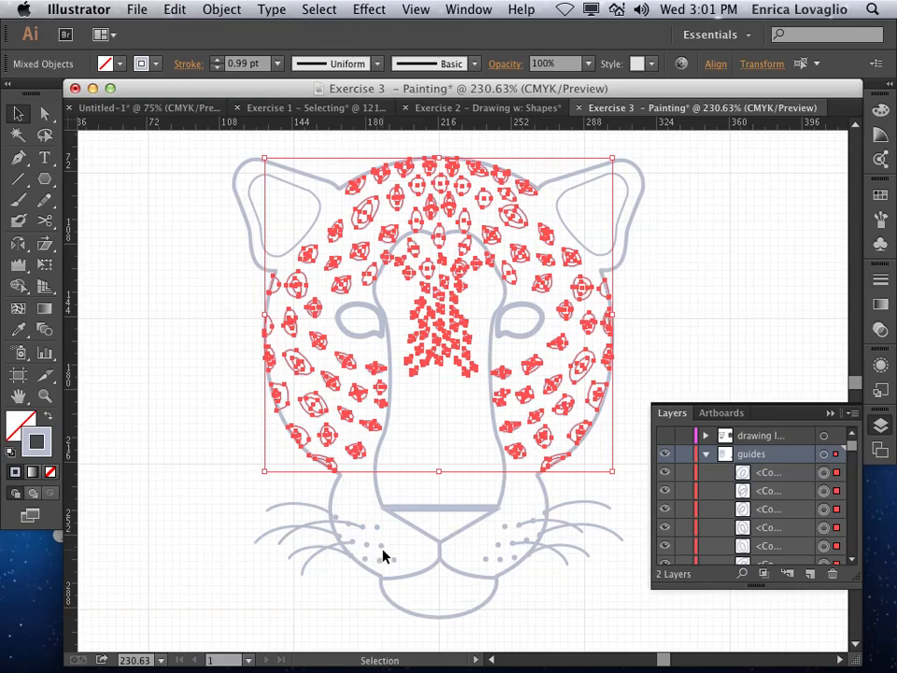
Fill the selected leopard spots with near-black 020202, remove their stroke and clear the selection.
double_click(12, 425)
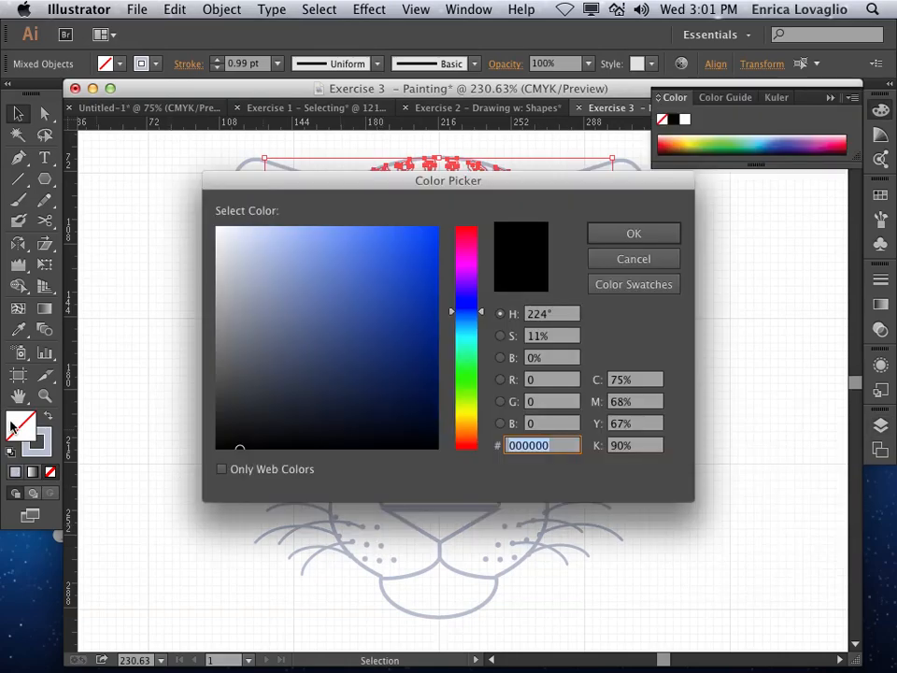
click(219, 446)
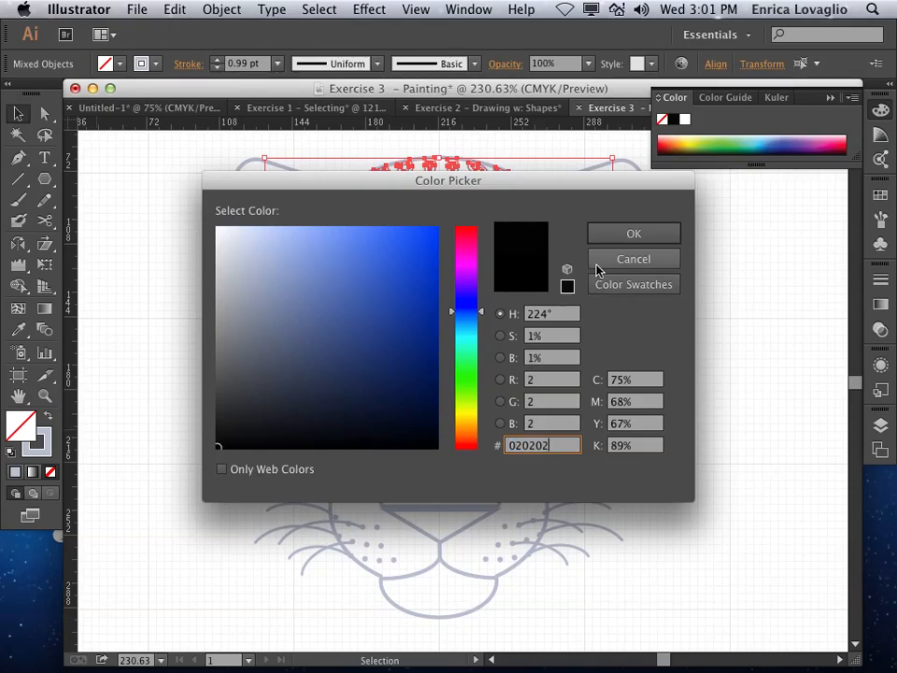
click(612, 236)
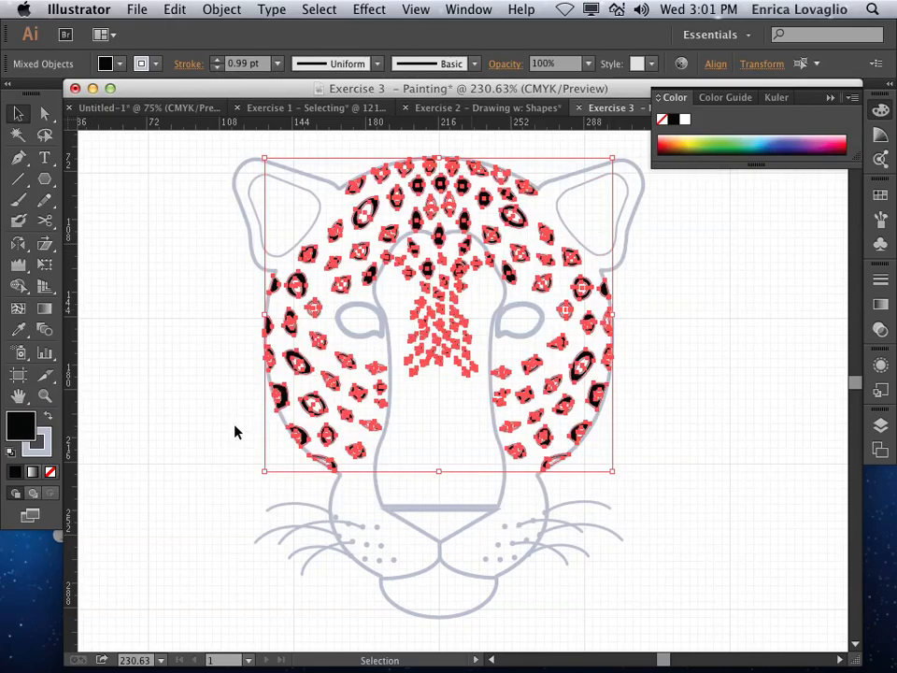
click(47, 445)
click(51, 472)
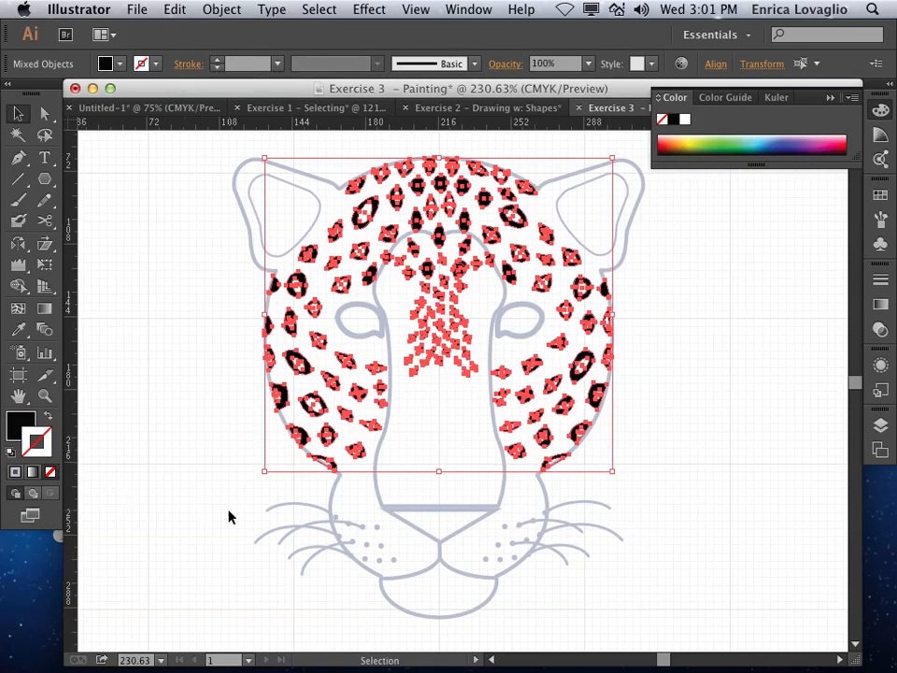
click(202, 444)
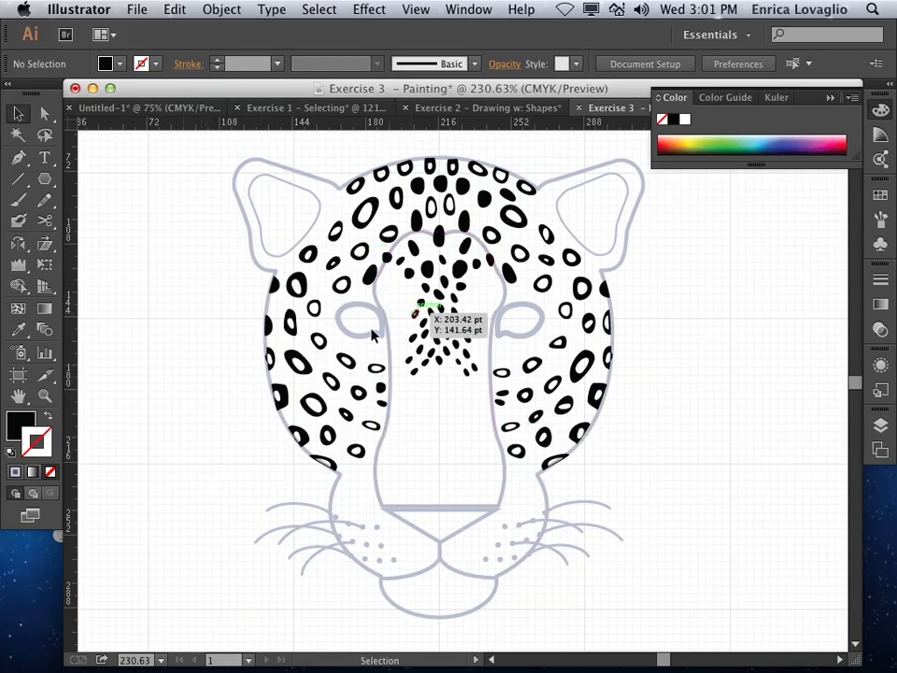
Show the swatches and fill both eyes with the green-and-black radial gradient swatch, leaving them without a stroke.
click(880, 196)
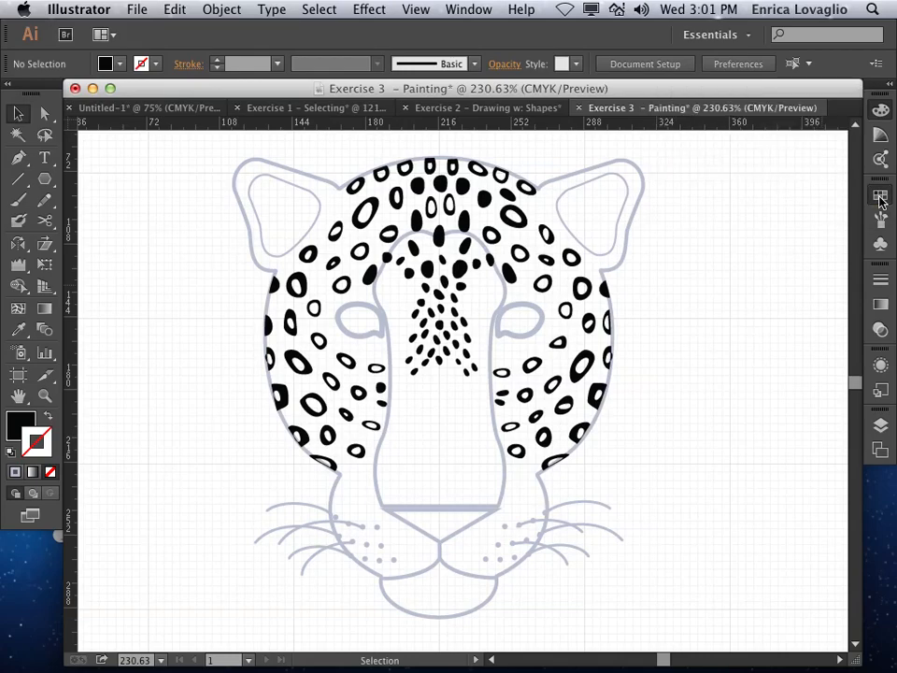
click(464, 10)
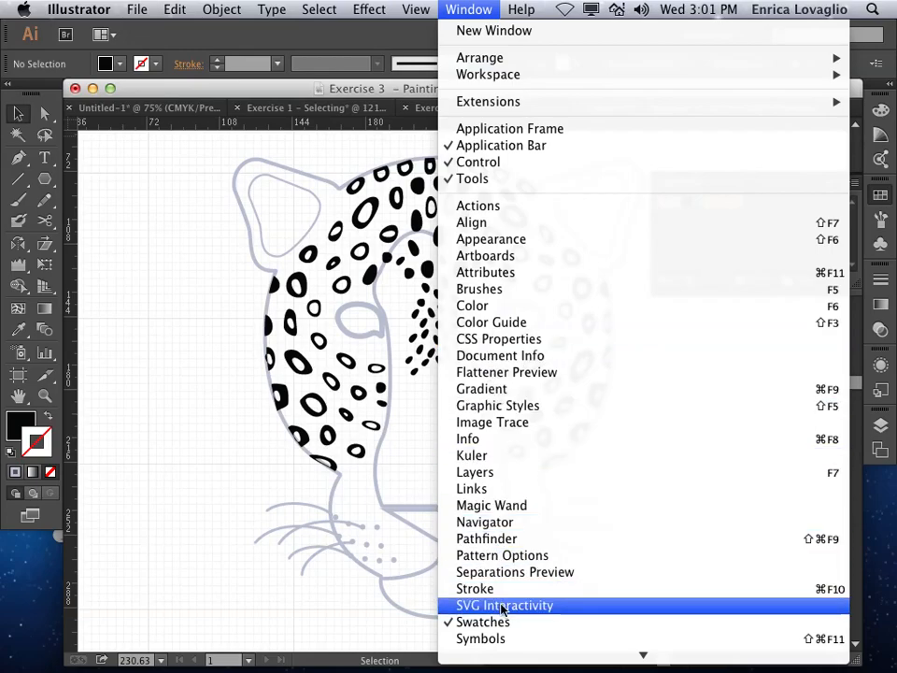
click(221, 548)
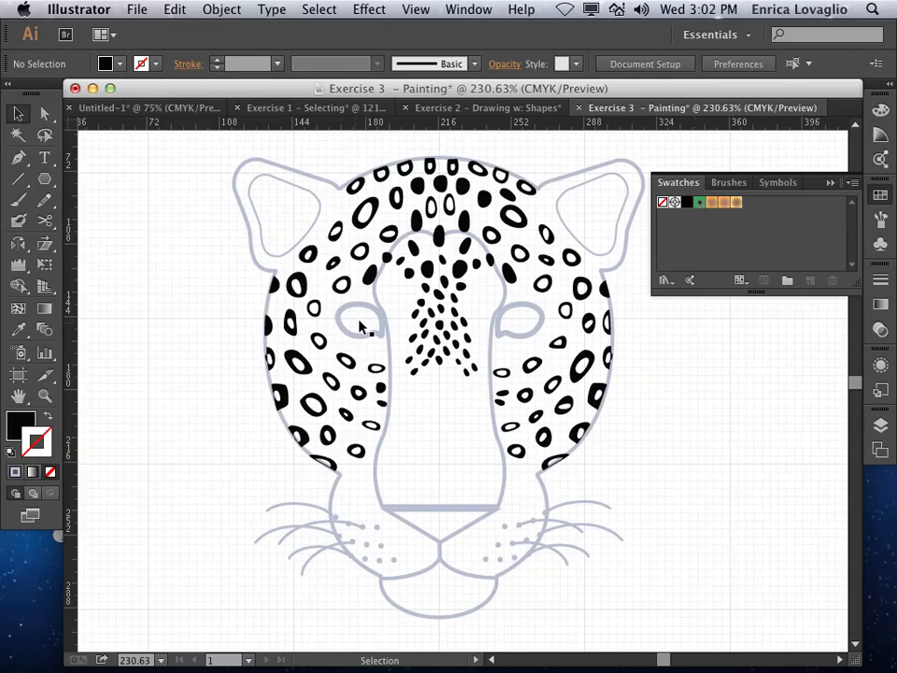
click(360, 311)
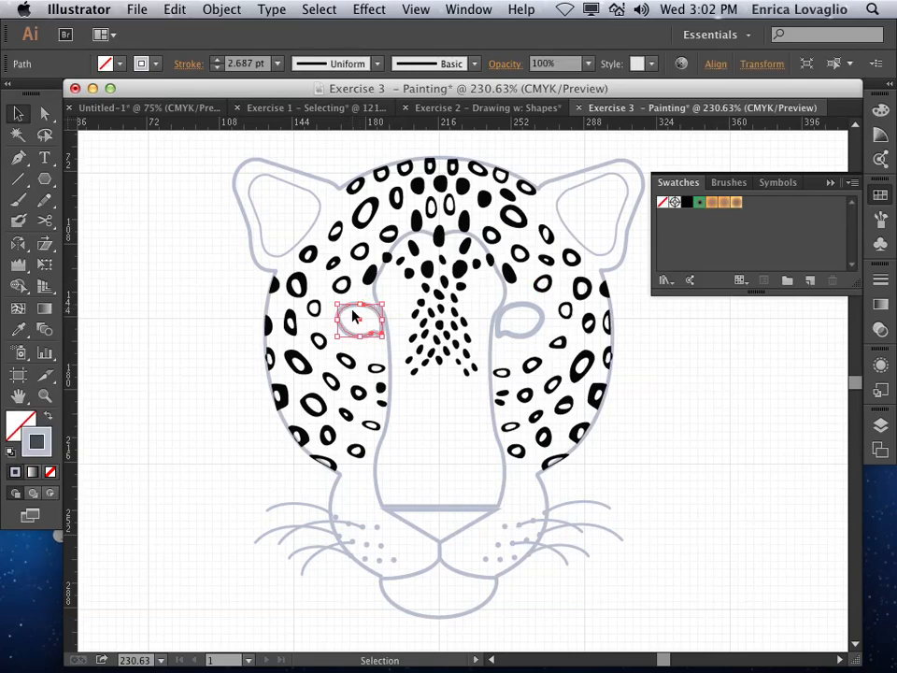
shift+click(524, 311)
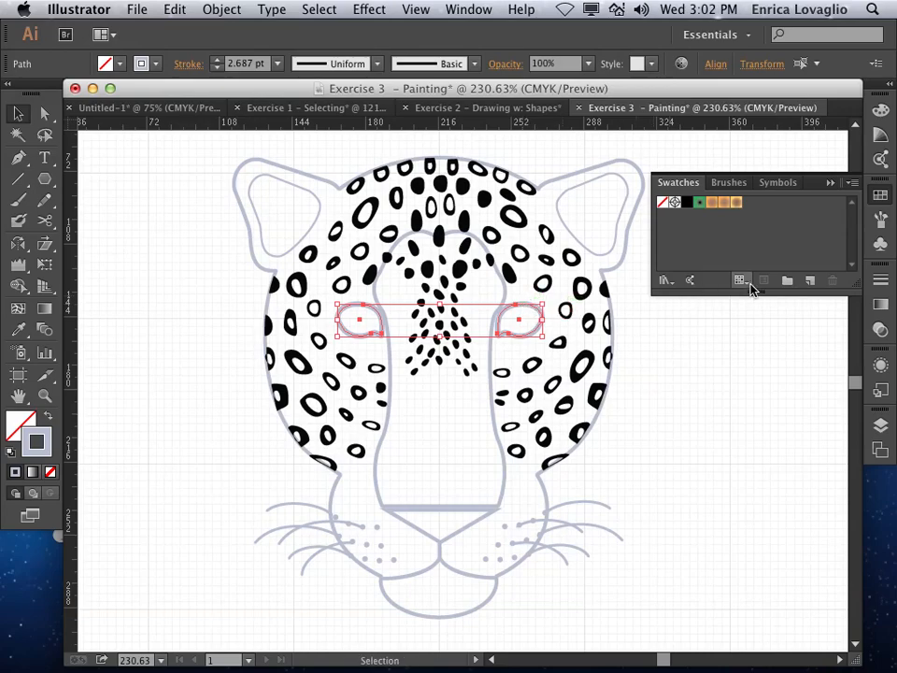
click(700, 204)
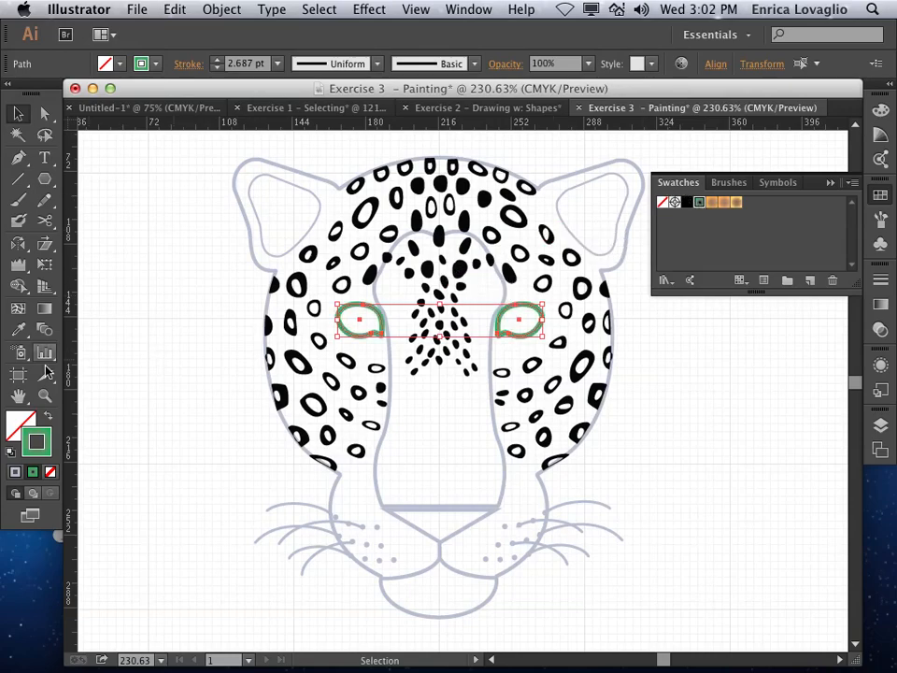
click(48, 419)
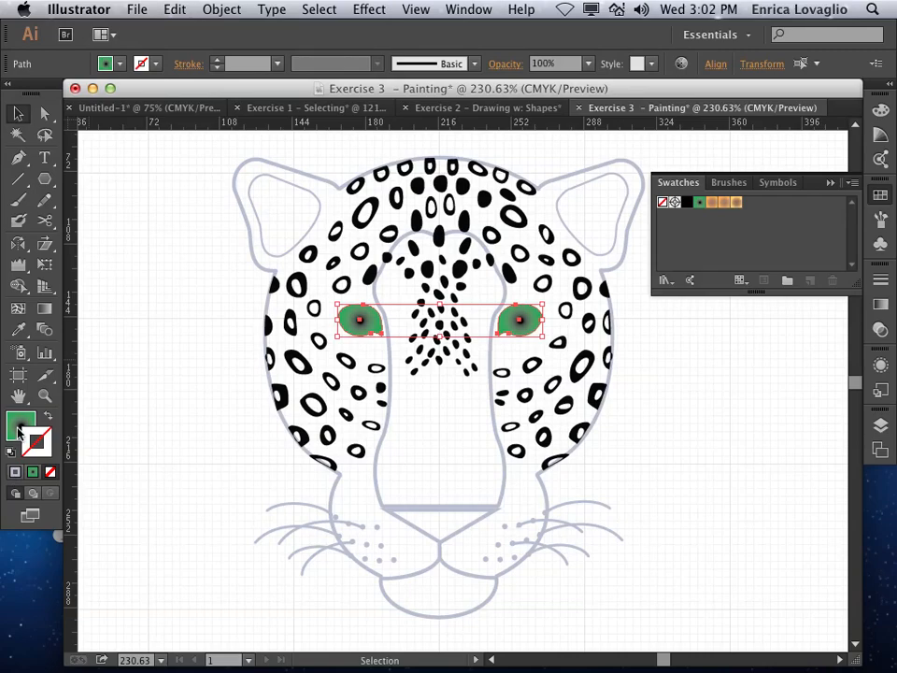
Give both eyes a near-black 020202 outline while keeping their green gradient fill.
click(35, 439)
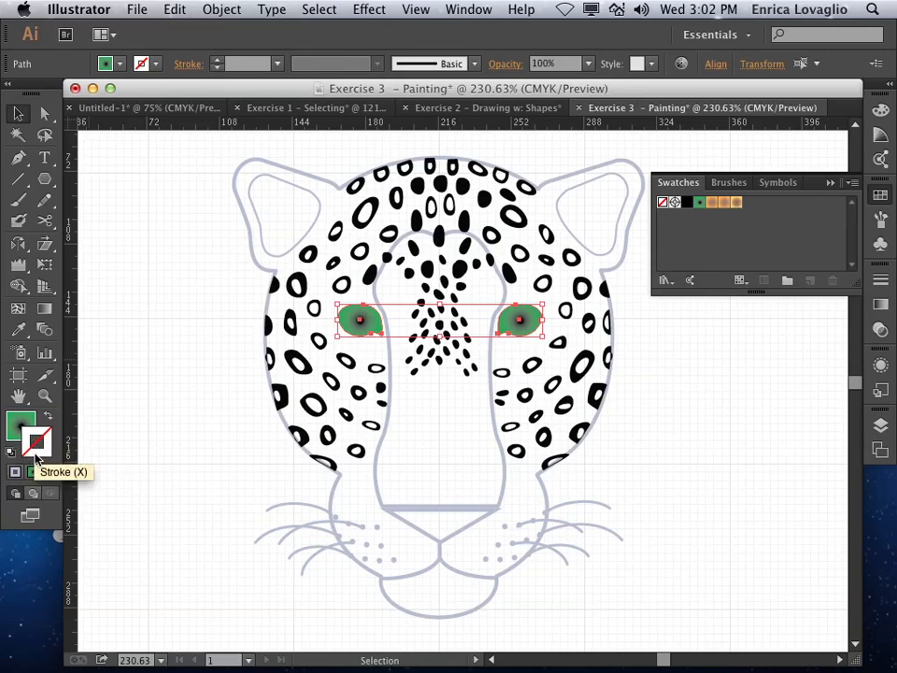
double_click(35, 453)
click(221, 448)
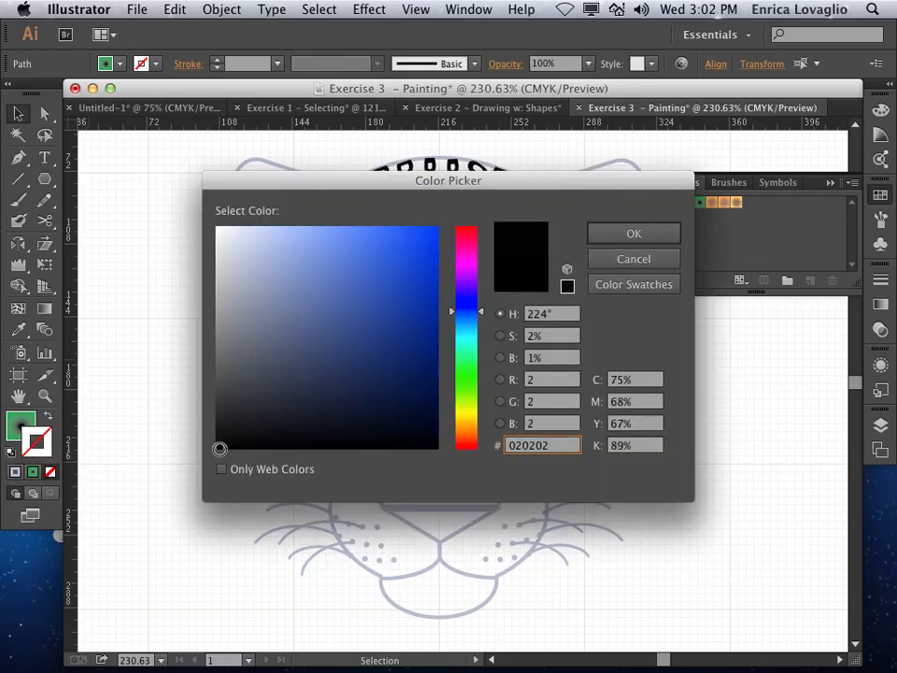
click(635, 233)
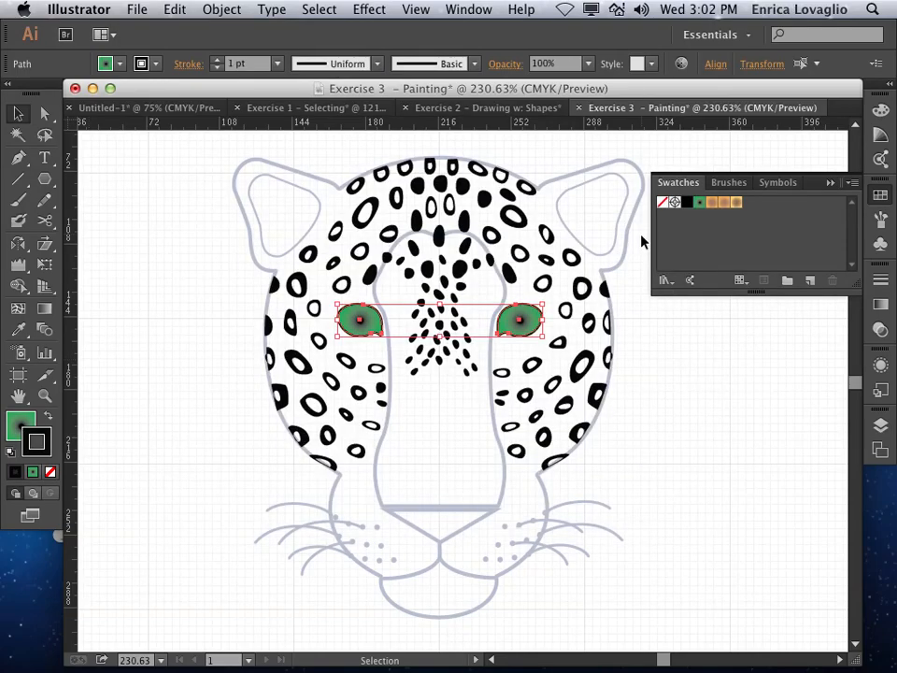
Select both inner ears and fill them with the second of the three orange-brown gradient swatches, without a stroke.
click(618, 243)
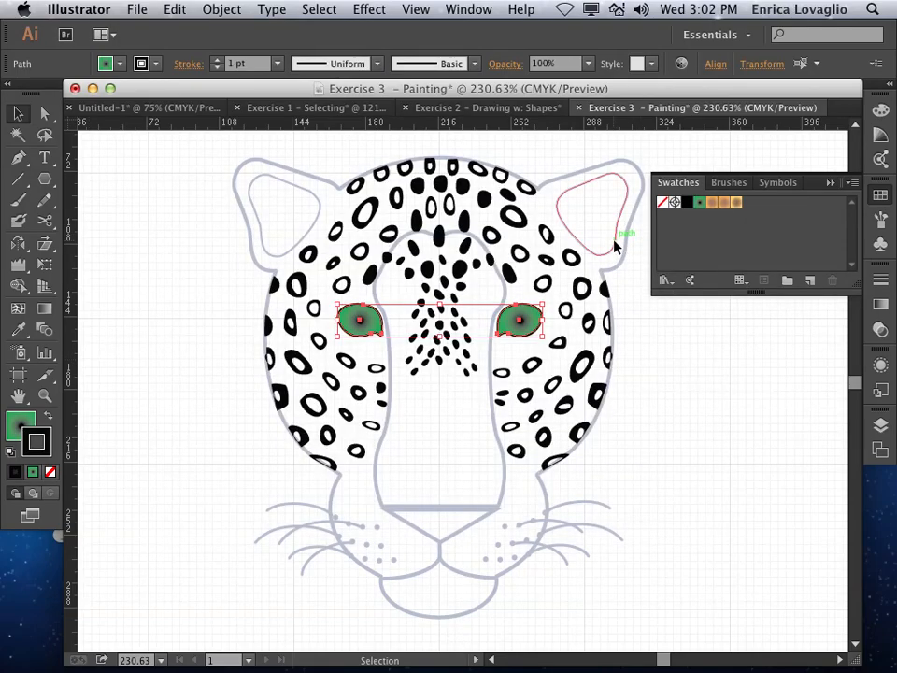
shift+click(317, 194)
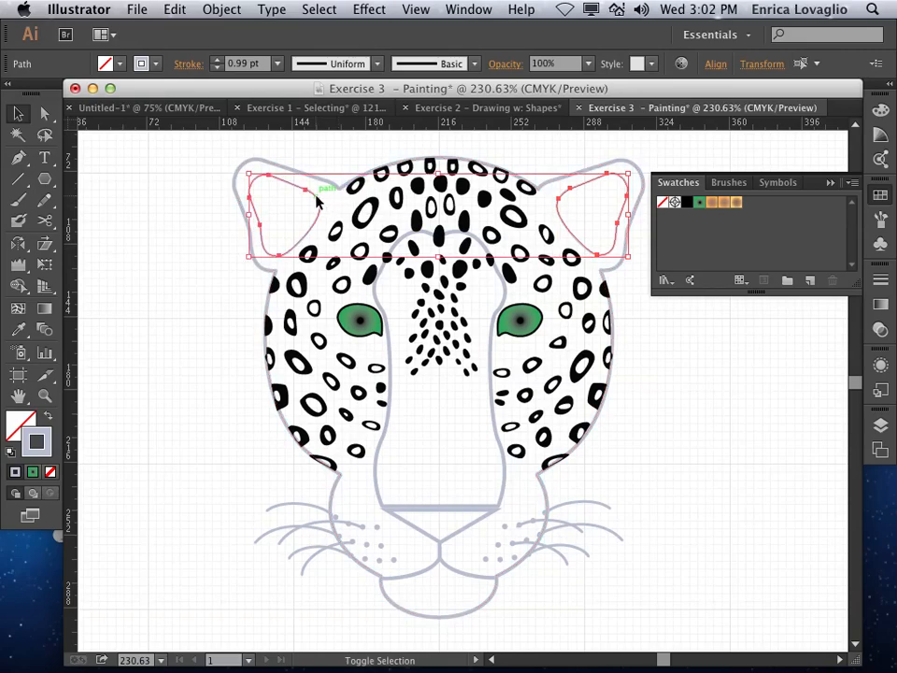
click(721, 205)
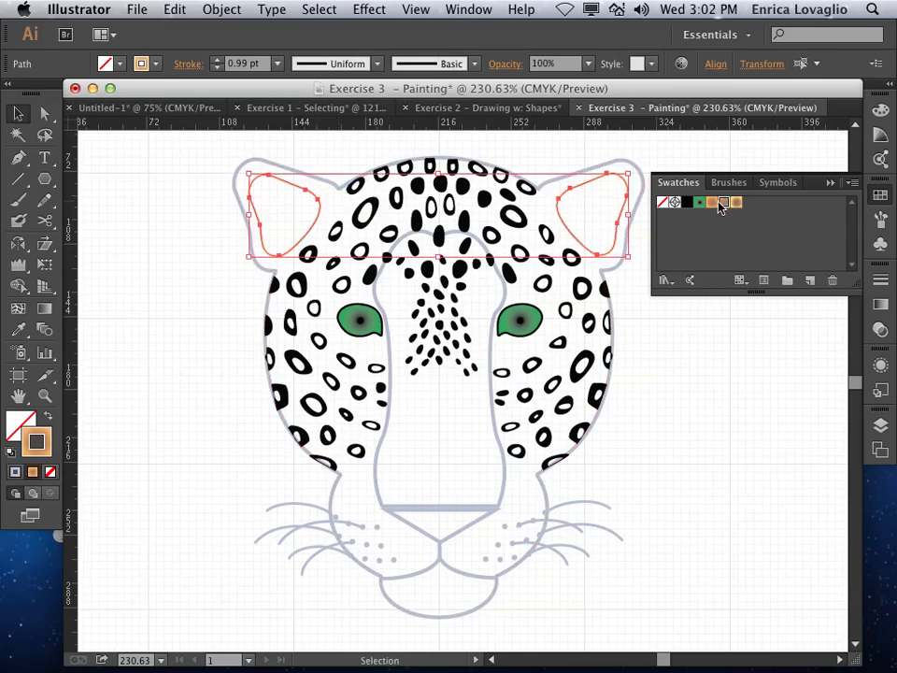
click(47, 417)
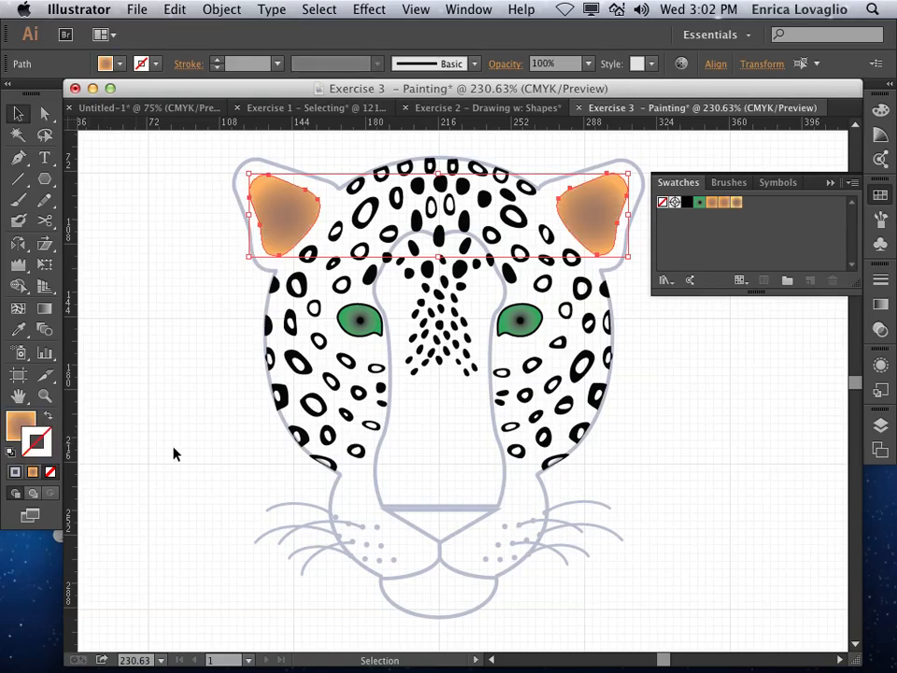
Fill the head outline with the third, yellow-orange gradient swatch and leave it without a stroke.
click(619, 273)
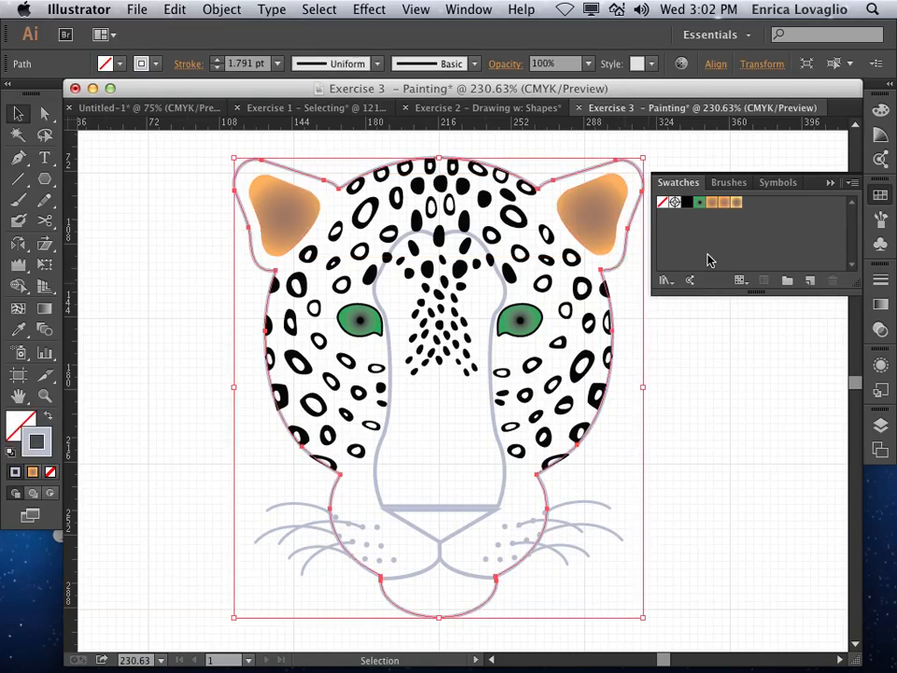
click(736, 203)
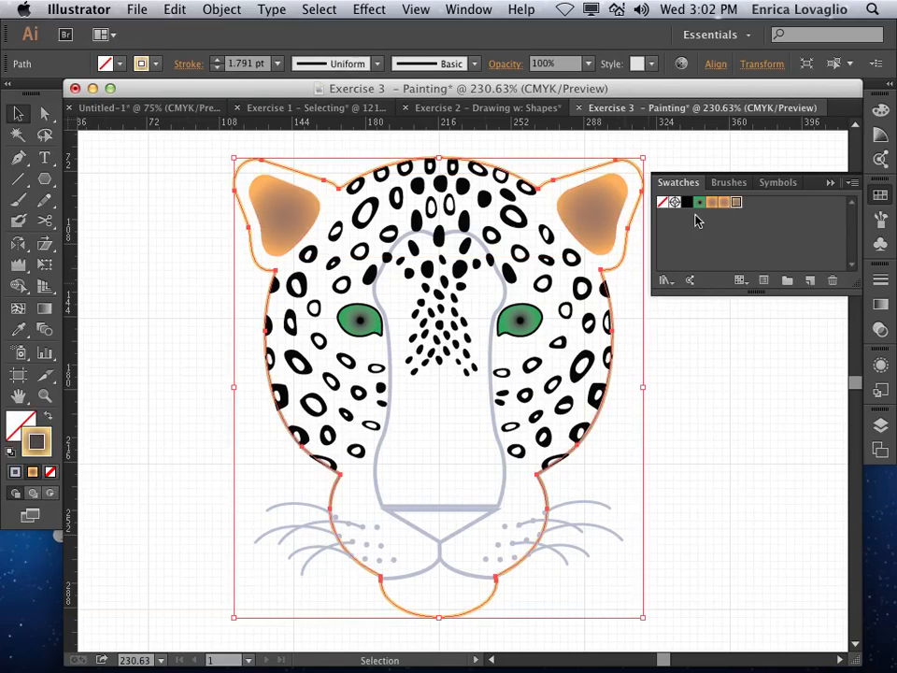
click(50, 419)
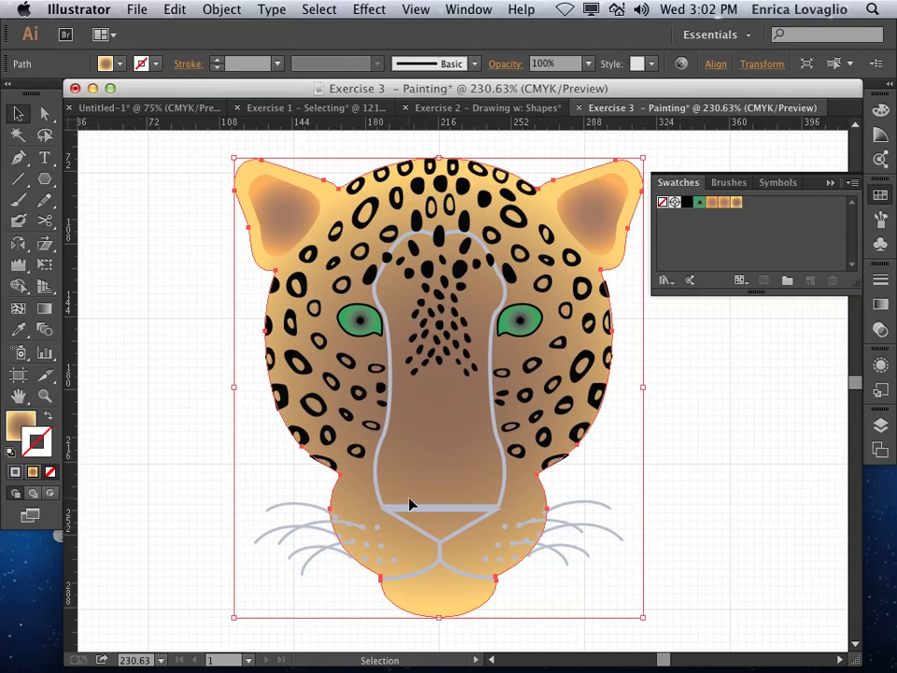
Fill the nose bridge with the first of the three orange-brown gradient swatches, without a stroke.
click(377, 497)
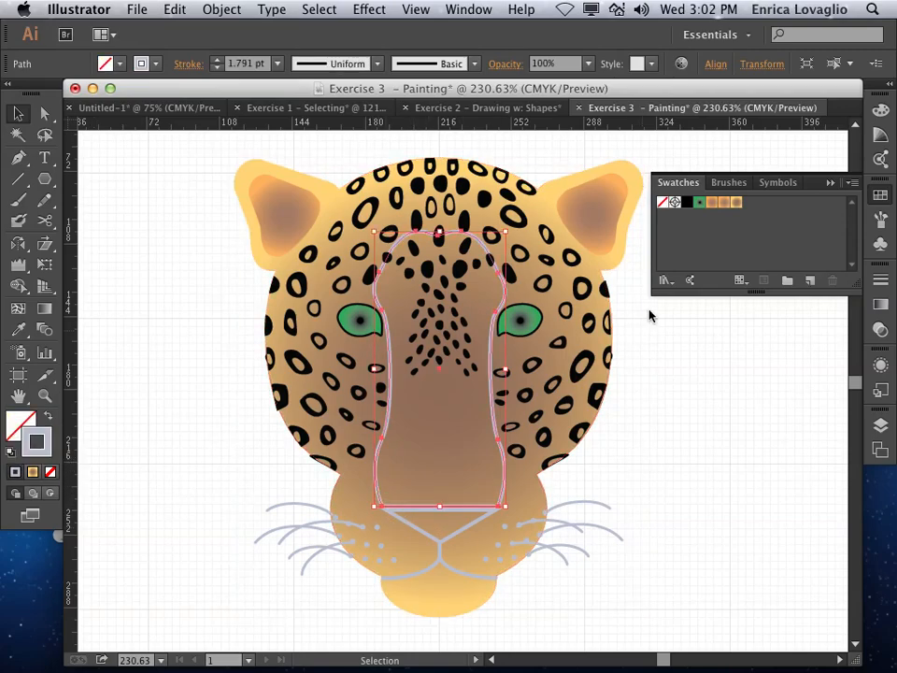
click(712, 207)
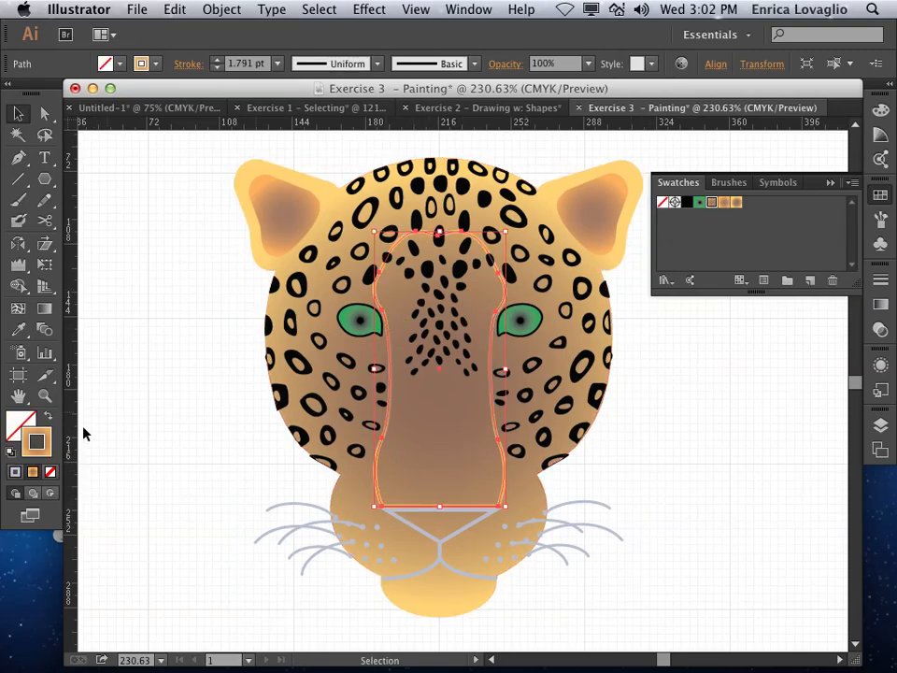
click(46, 416)
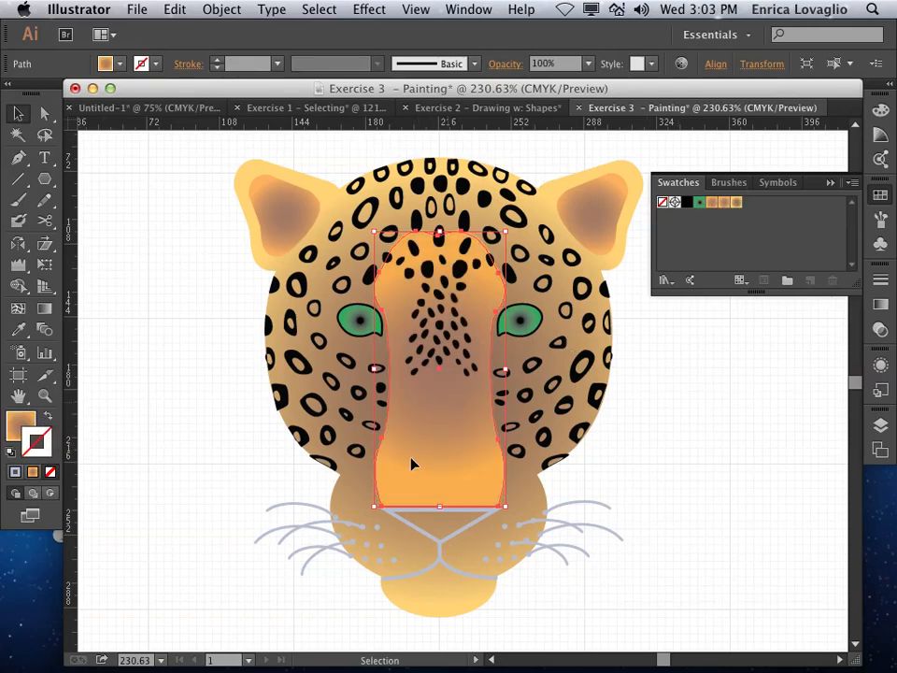
Turn the triangular nose's outline into a fill without a stroke and colour it near-black.
click(422, 536)
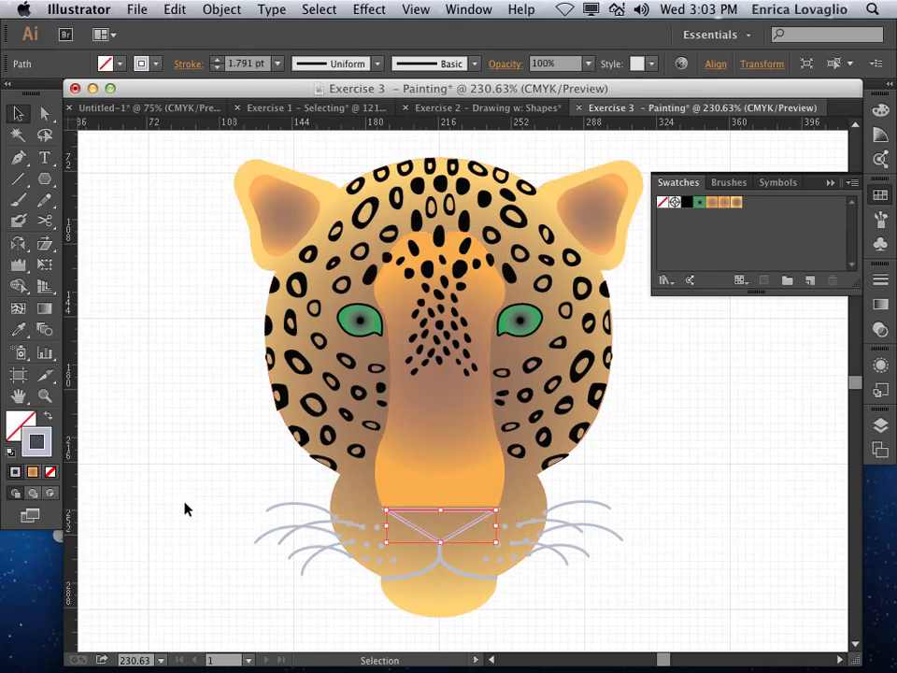
click(44, 419)
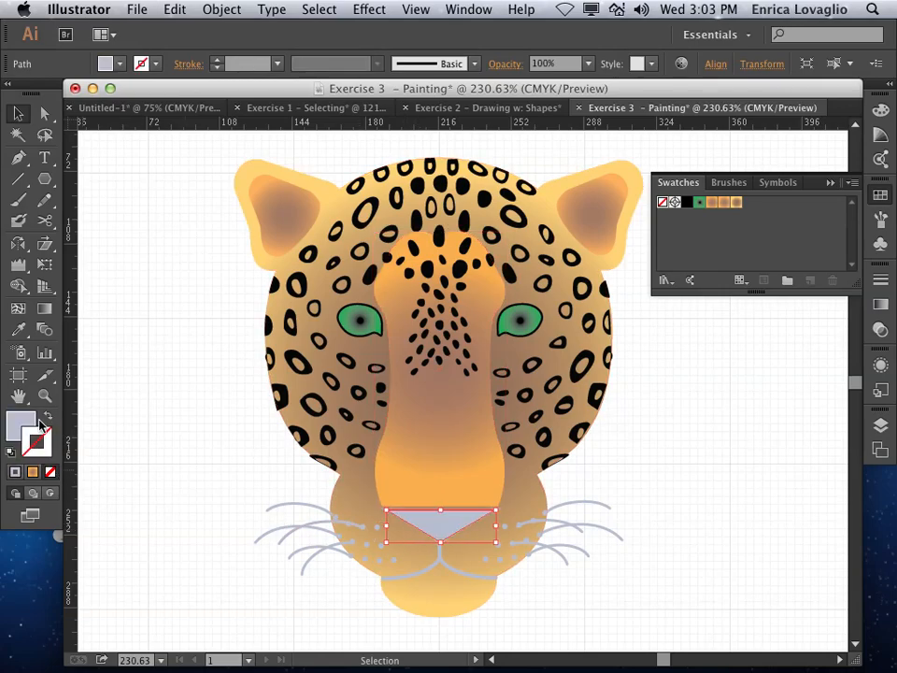
double_click(22, 425)
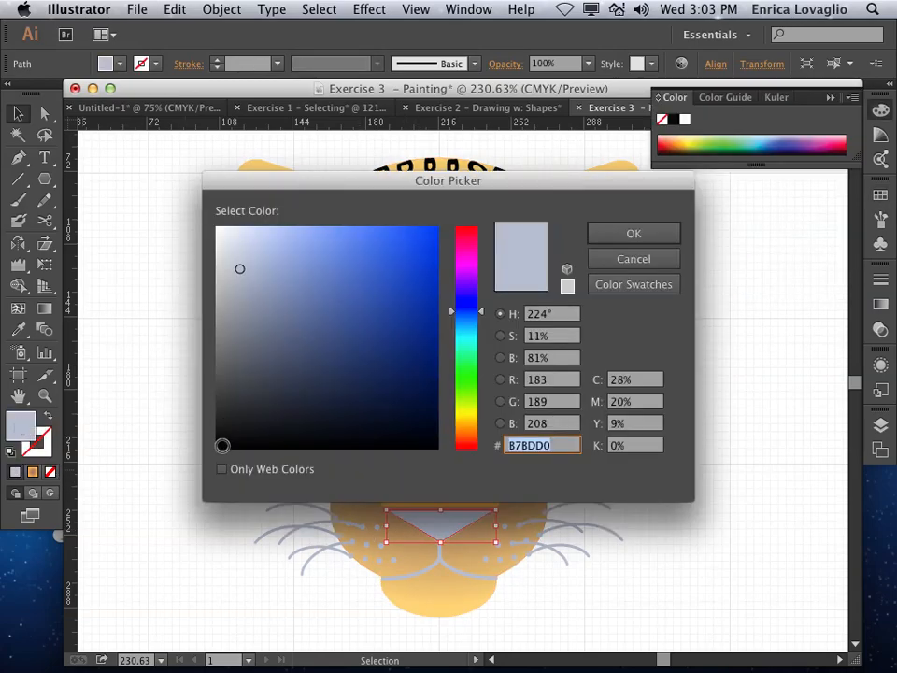
click(222, 444)
click(618, 235)
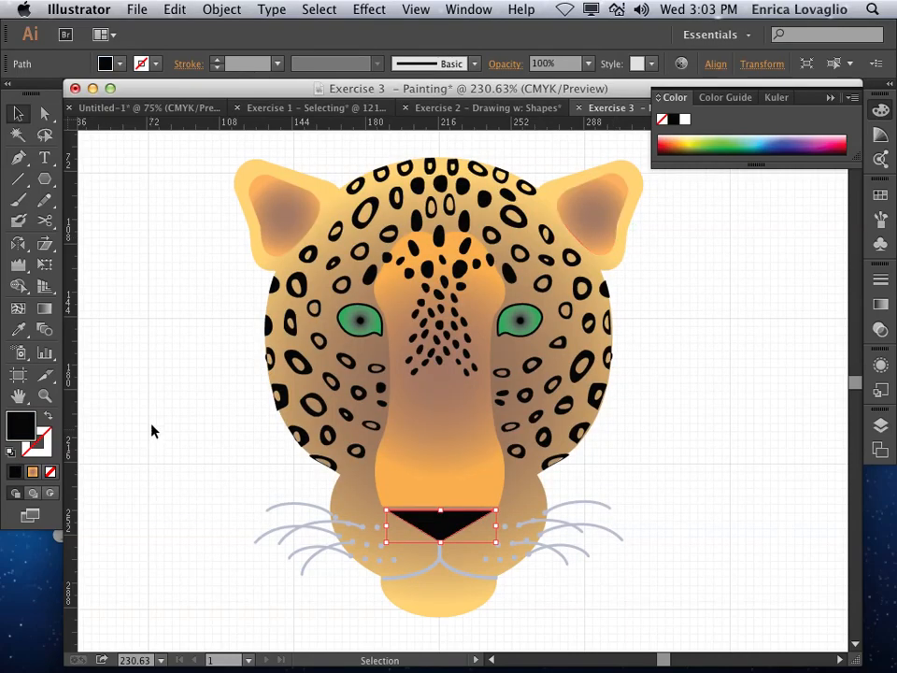
Select the outer whiskers on both sides of the muzzle and colour their strokes near-black.
drag(606, 604, 562, 483)
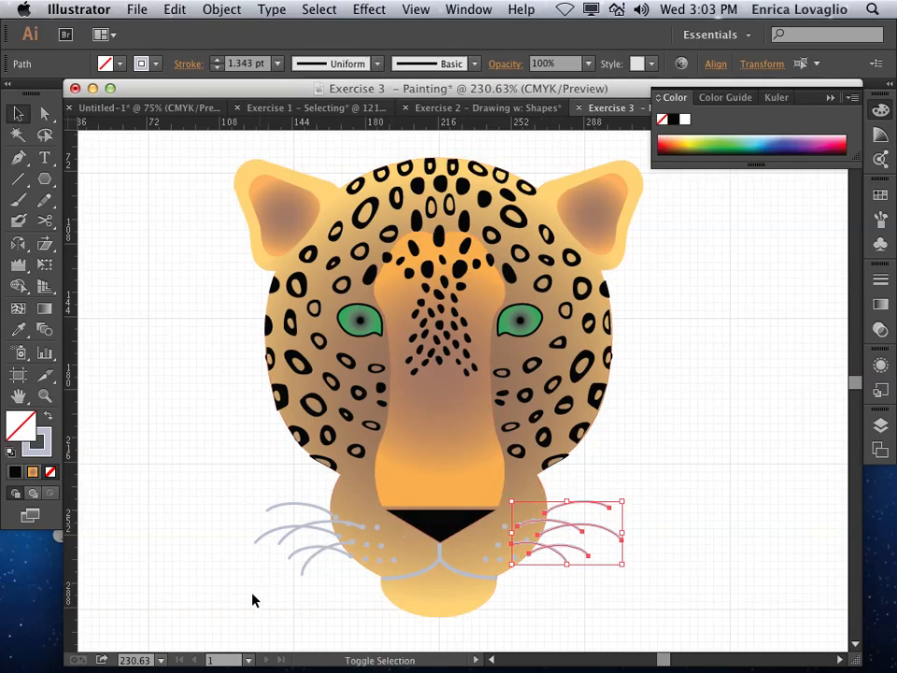
drag(315, 601, 258, 487)
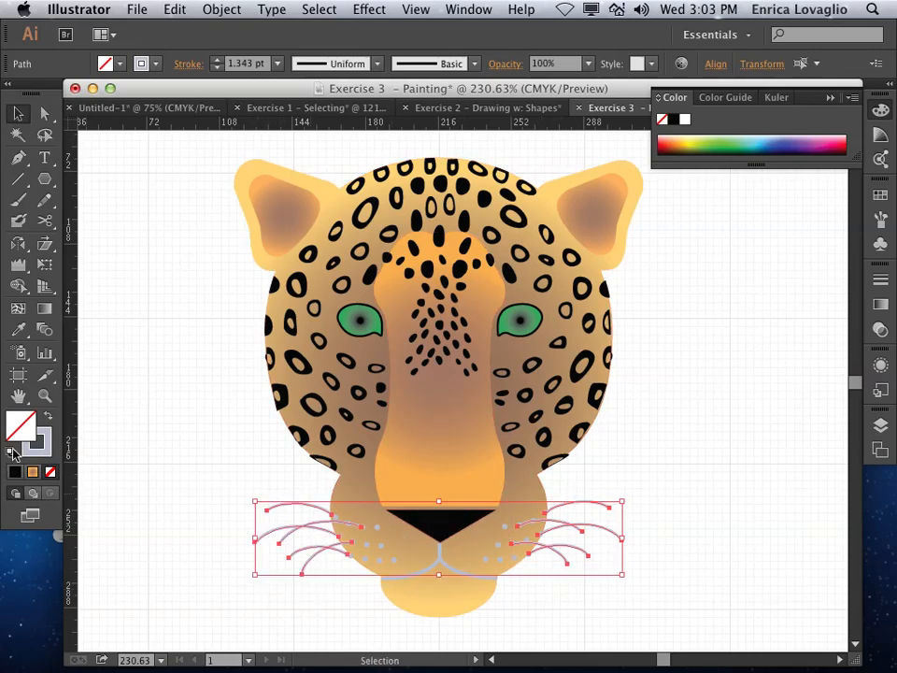
double_click(44, 443)
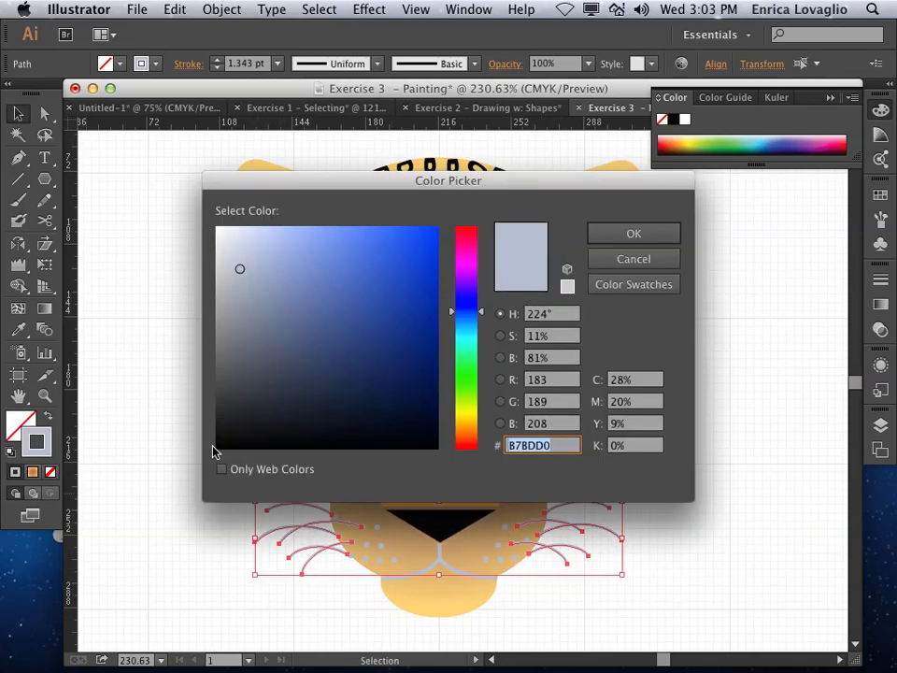
click(216, 446)
click(631, 234)
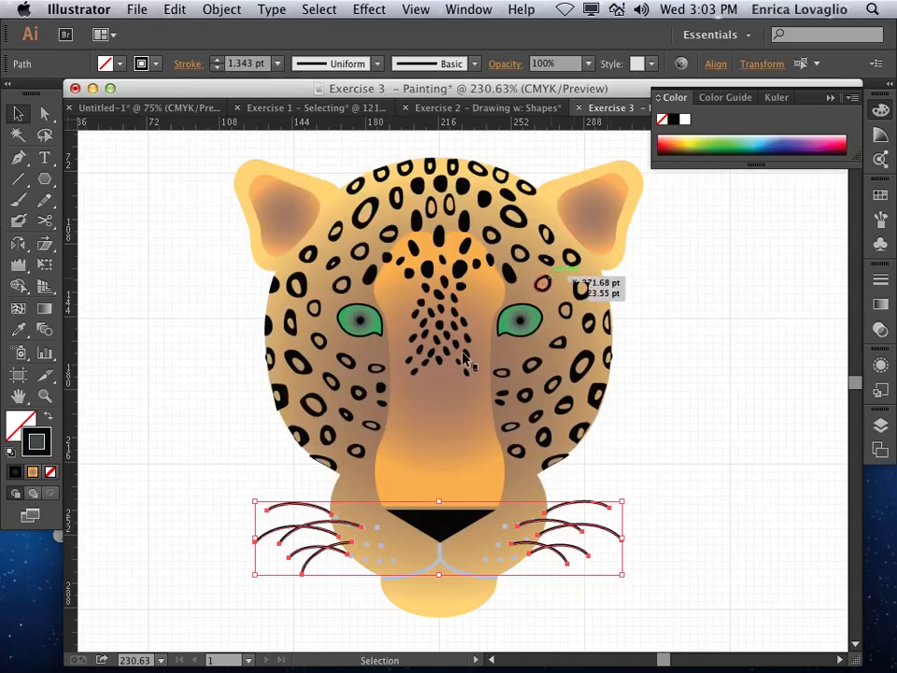
Select both halves of the mouth line and all dotted whisker-root lines, colour their strokes near-black and clear the selection.
click(440, 564)
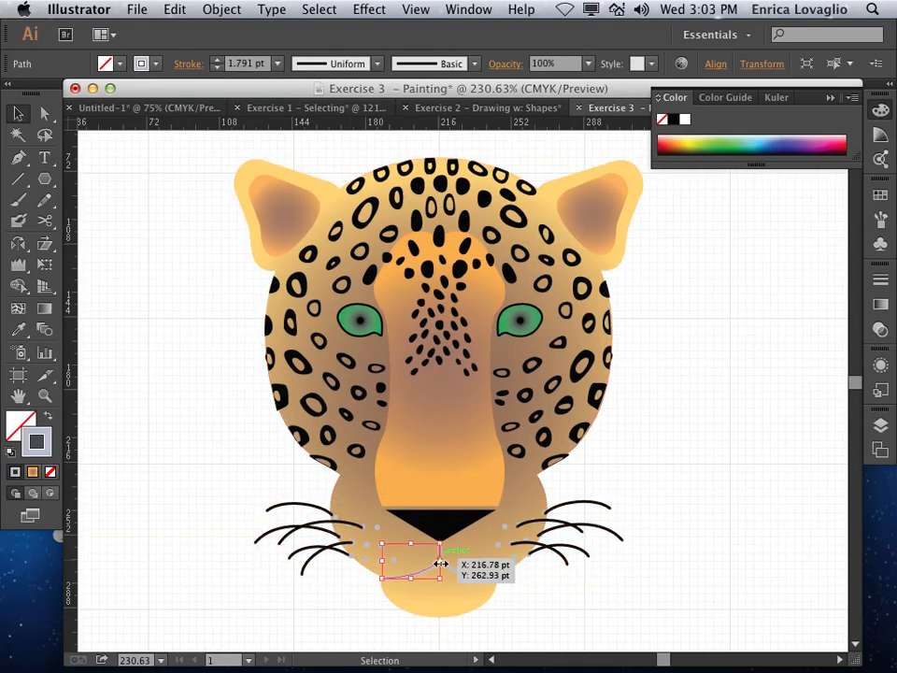
shift+click(466, 573)
shift+click(492, 563)
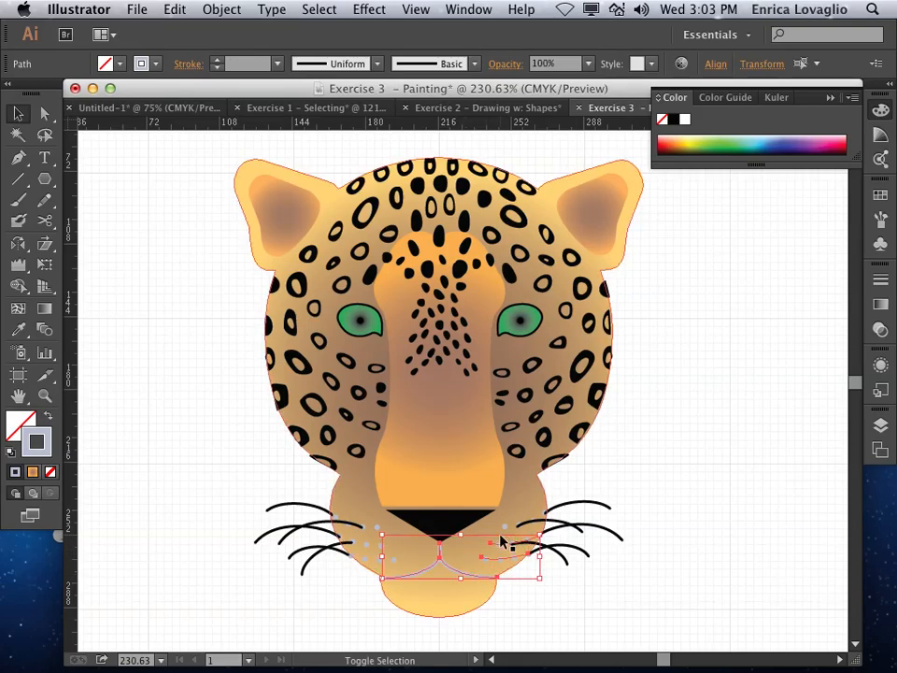
shift+click(503, 527)
shift+click(370, 558)
shift+click(372, 533)
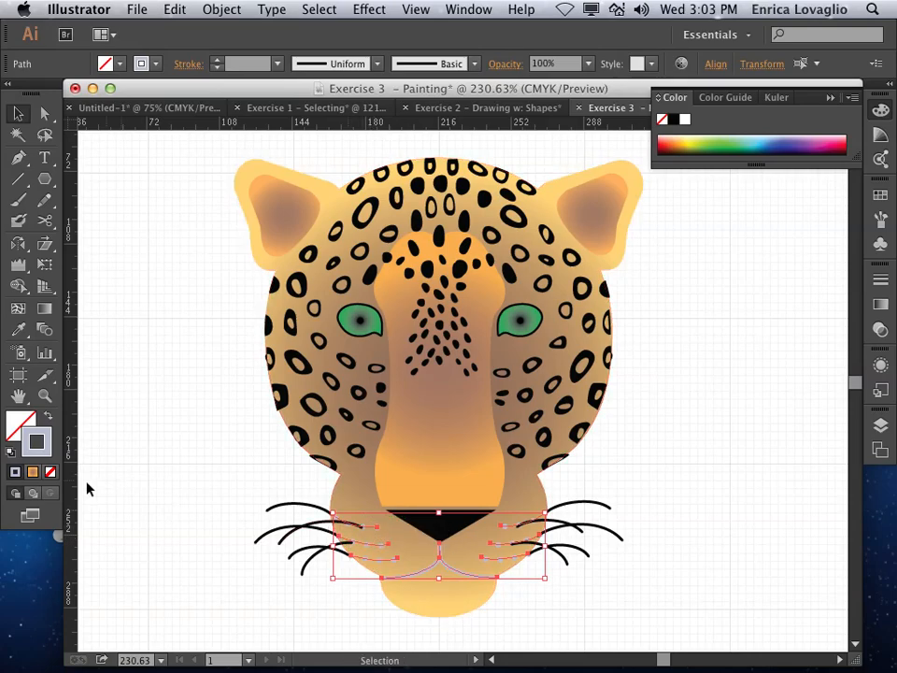
double_click(43, 457)
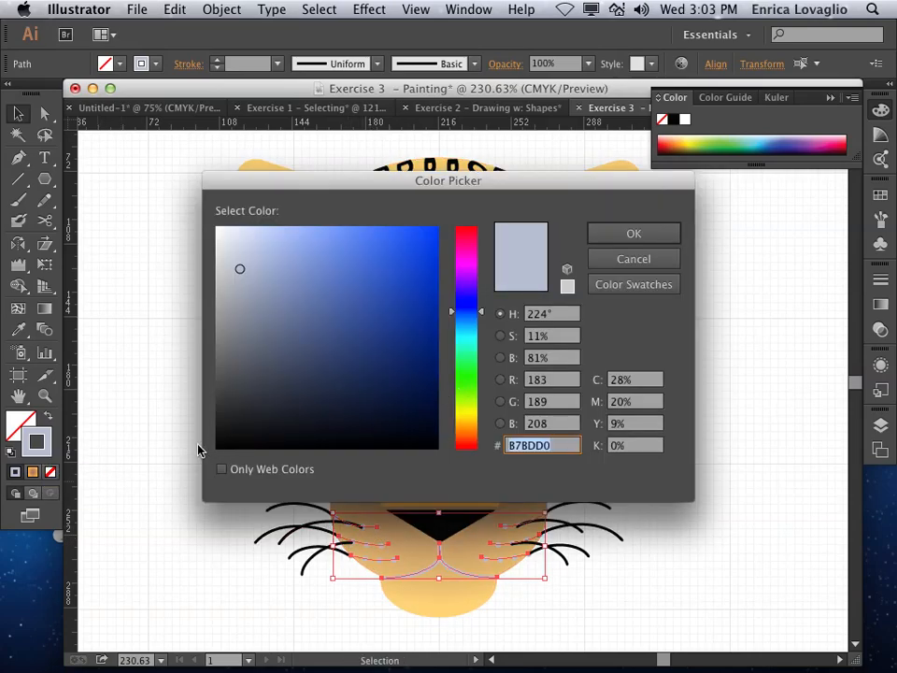
click(221, 446)
click(631, 238)
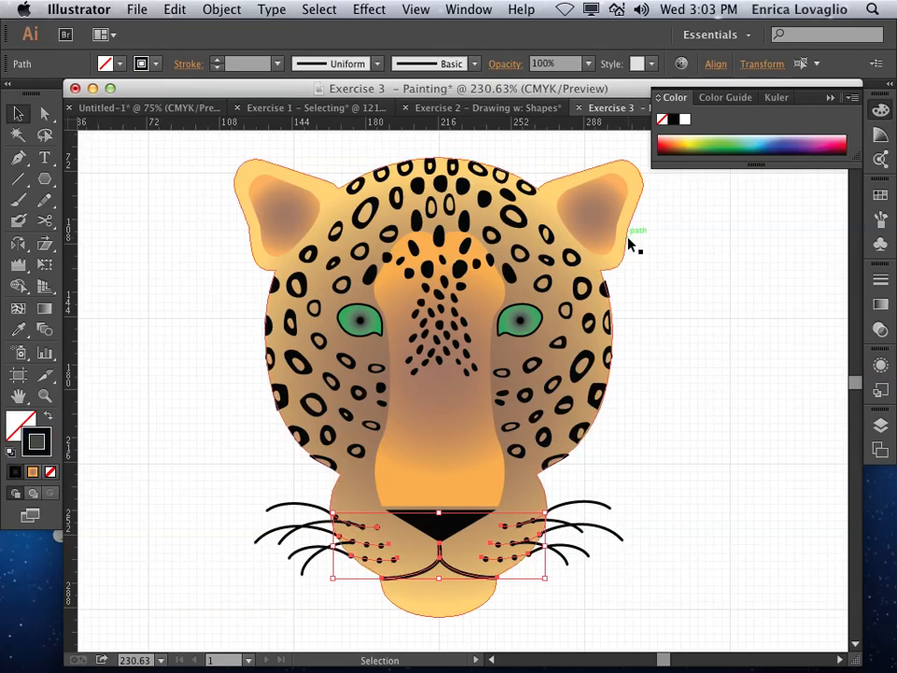
click(228, 431)
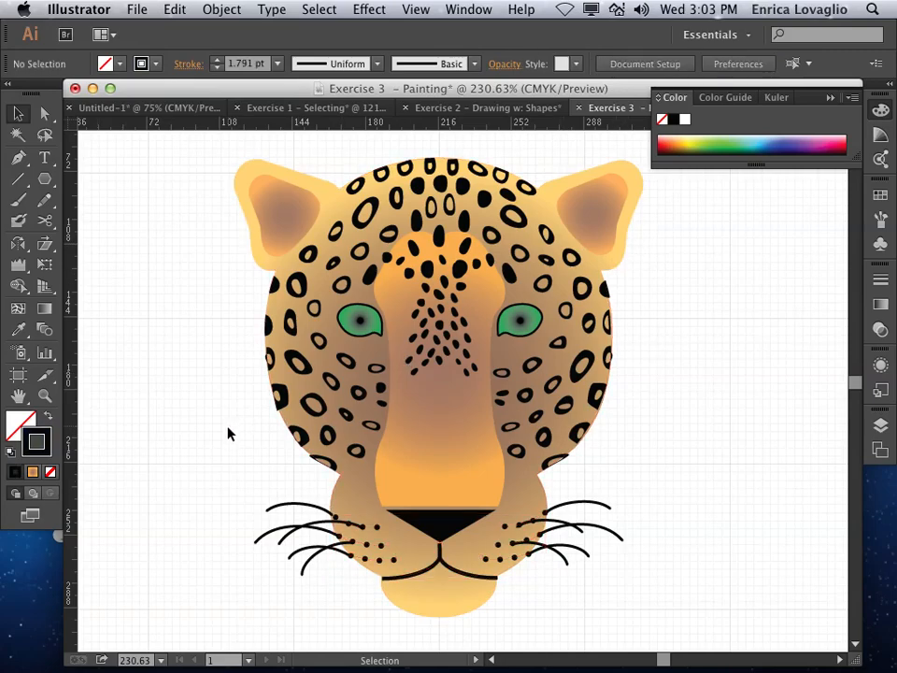
Give the leopard's whole head outline a solid black stroke while keeping its gradient fill, and clear the selection.
click(334, 492)
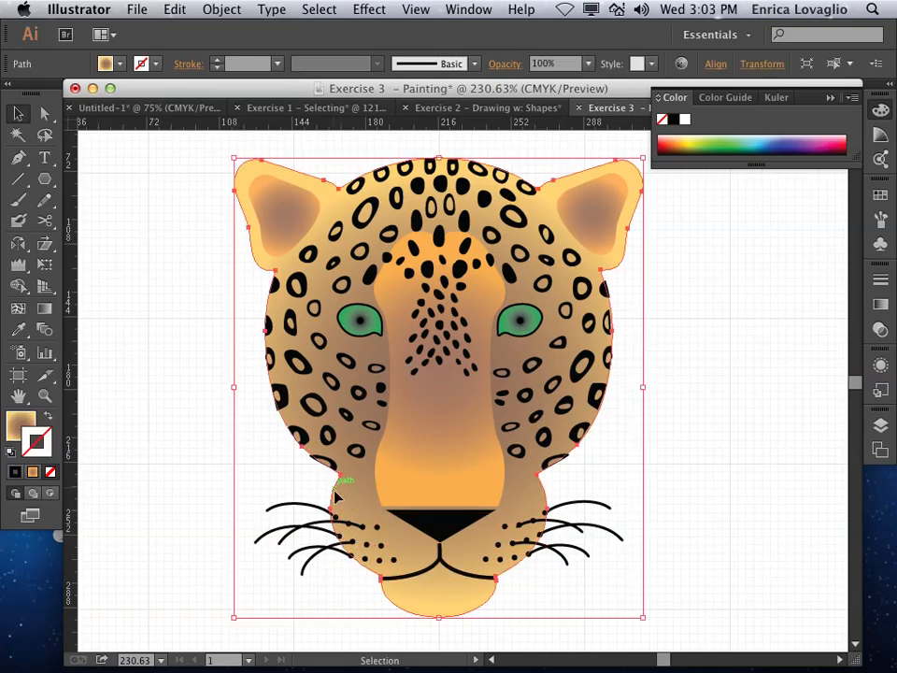
double_click(50, 443)
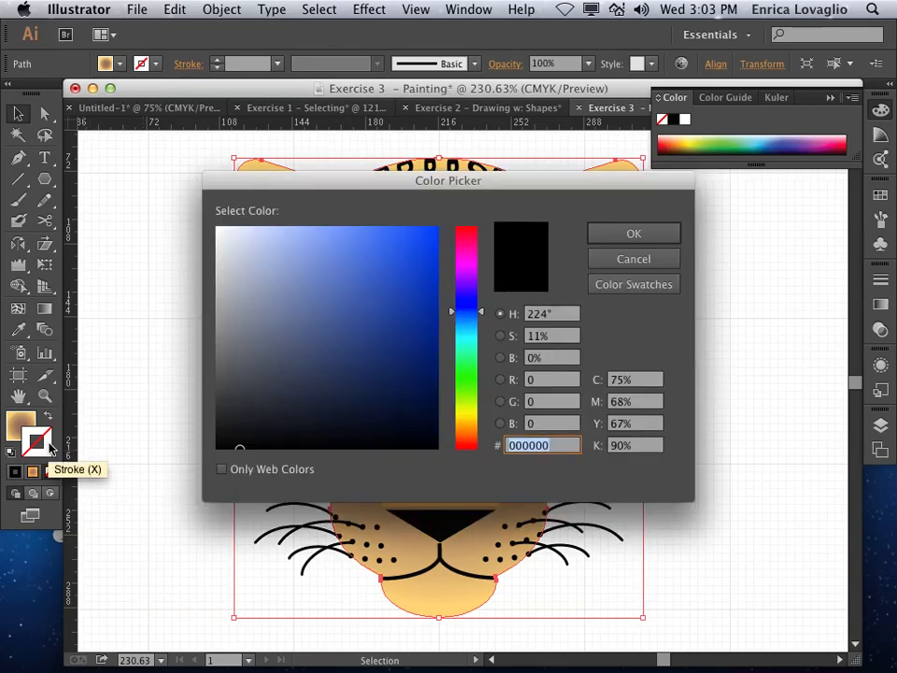
click(621, 262)
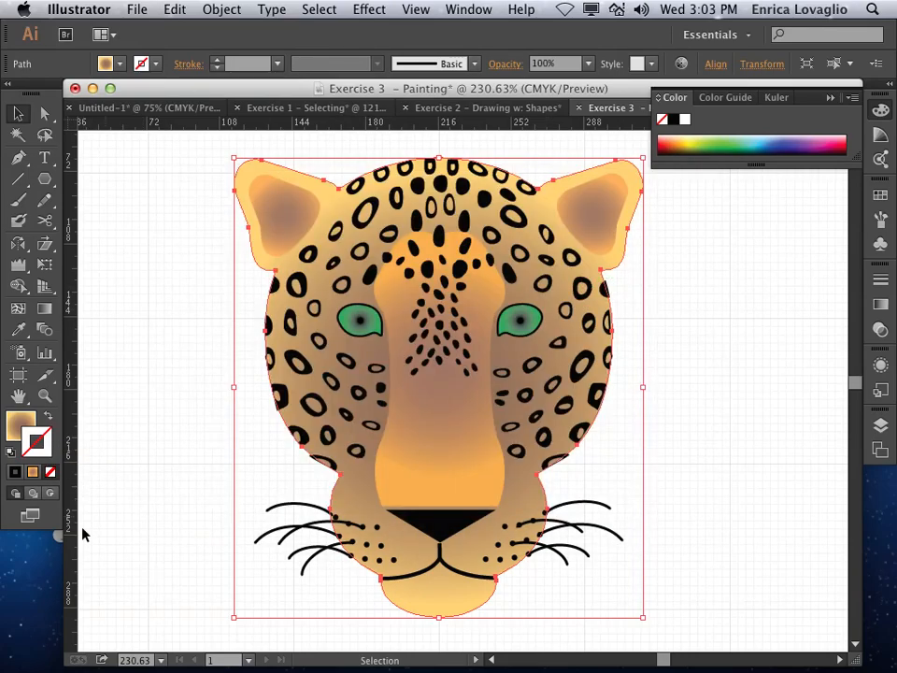
click(14, 472)
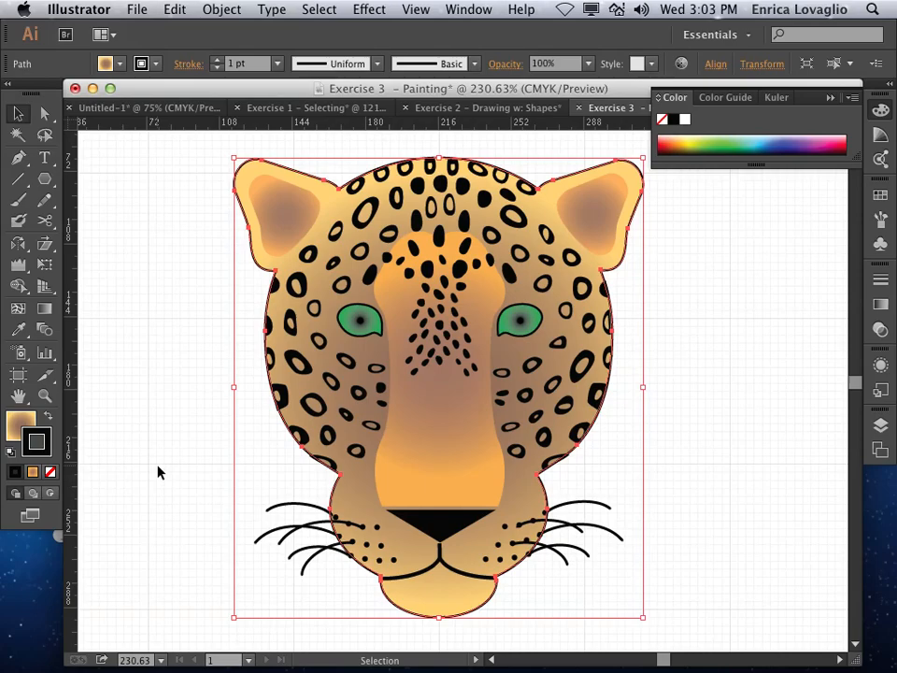
click(159, 472)
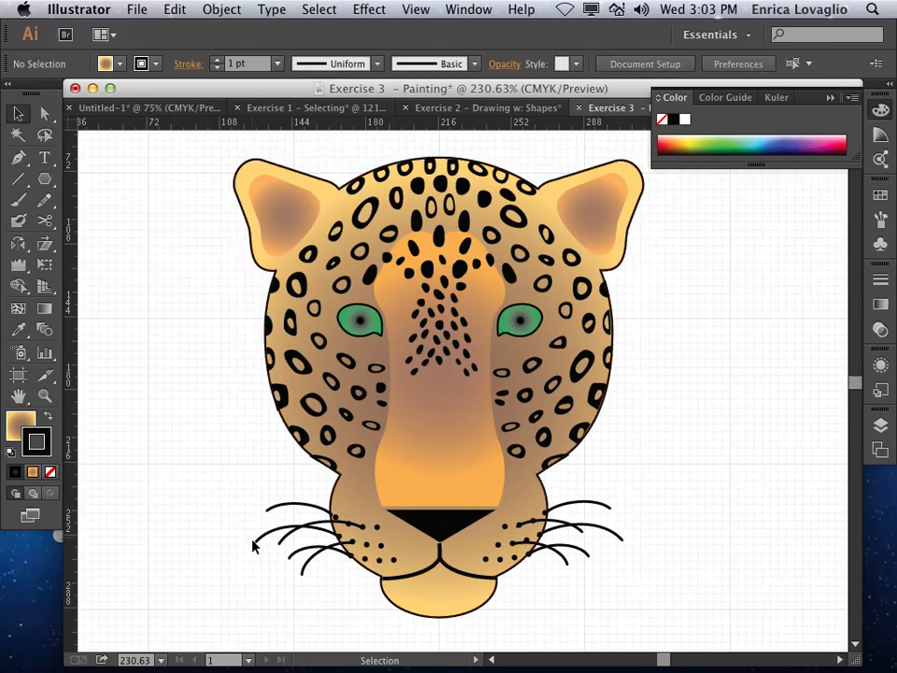
Set the stroke weight of both halves of the mouth line to 1 pt and deselect them.
click(464, 580)
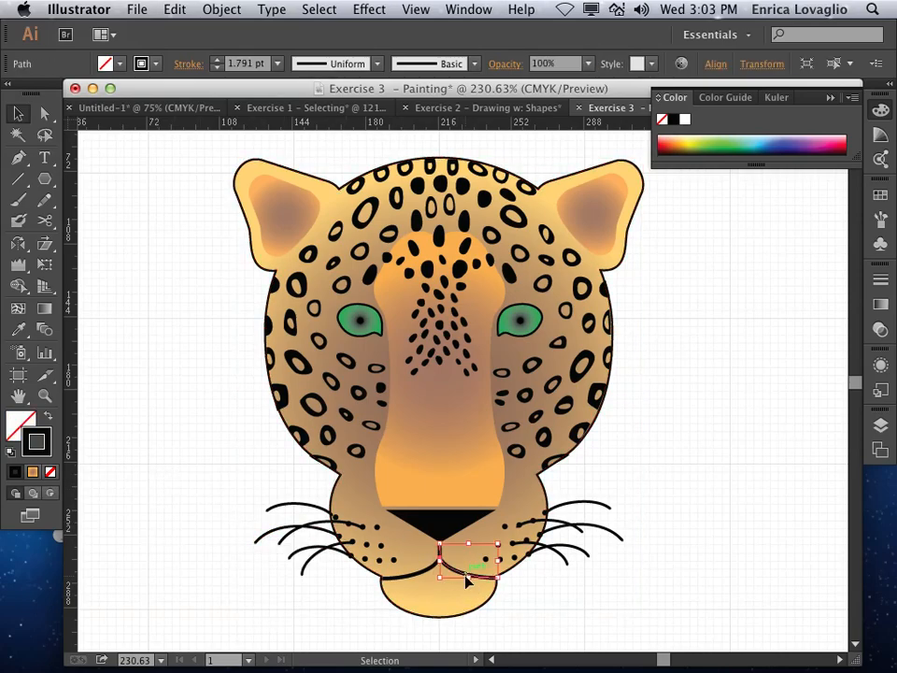
shift+click(412, 581)
click(885, 281)
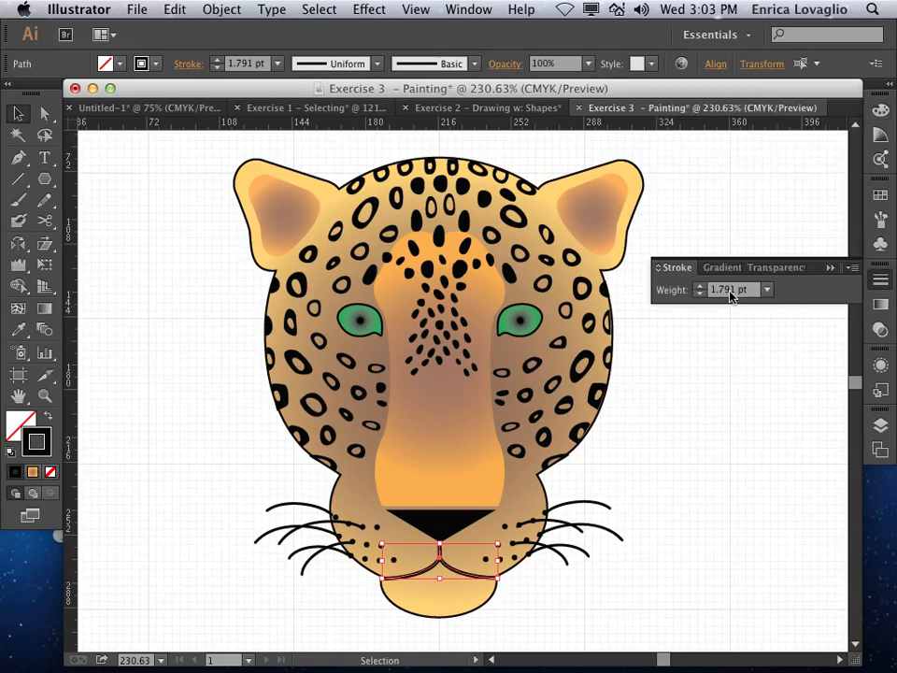
click(734, 292)
text(1)
key(Return)
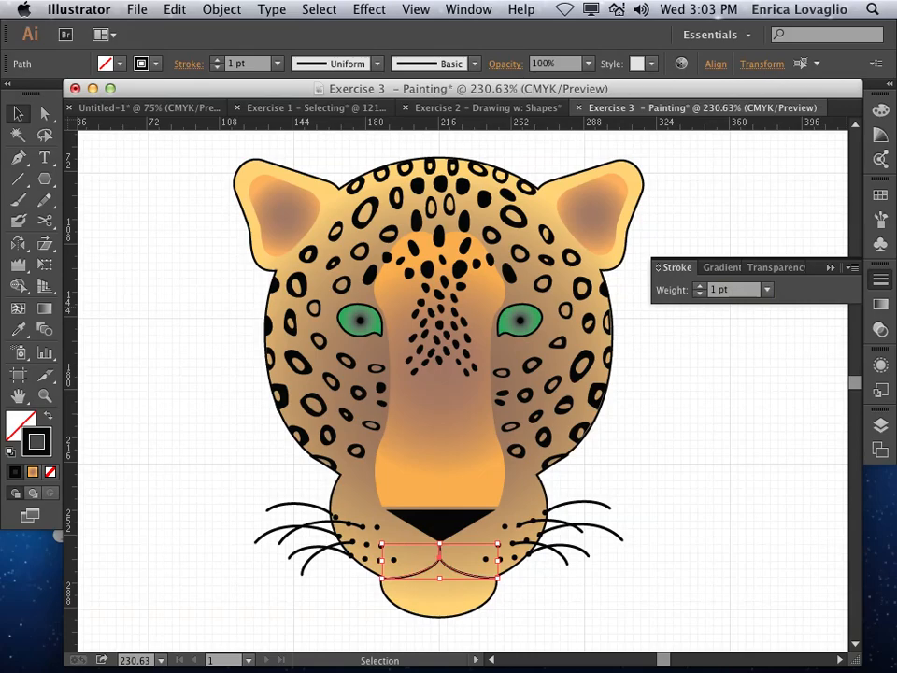
click(135, 345)
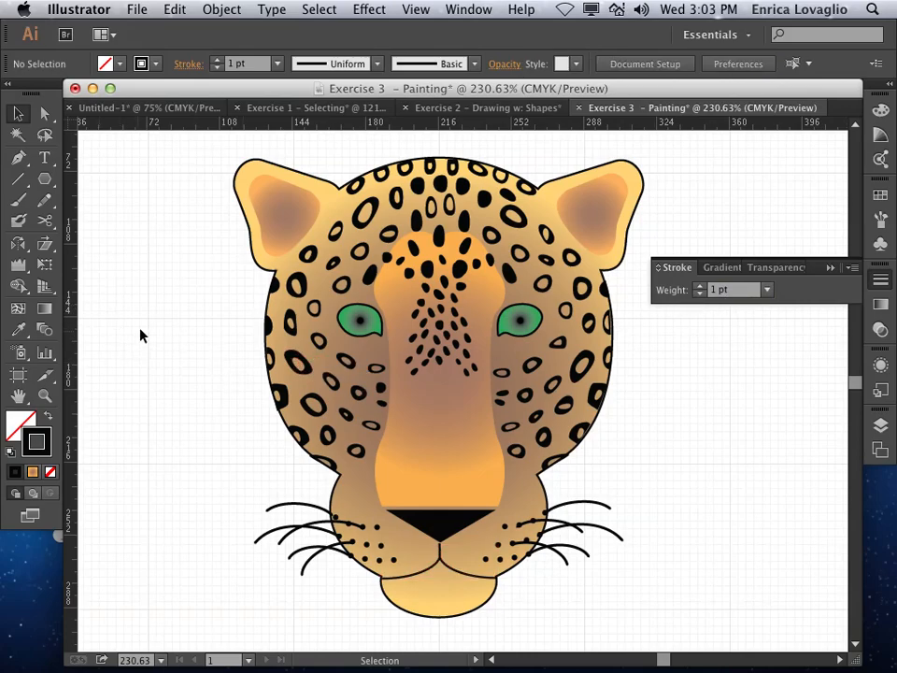
click(826, 268)
click(880, 194)
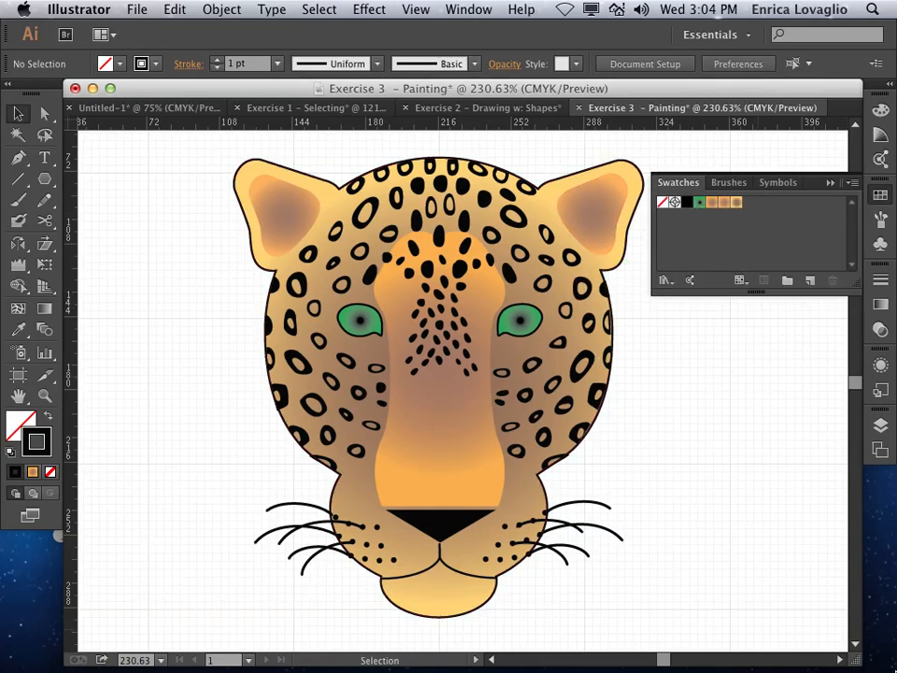
mouse_move(495, 671)
click(745, 640)
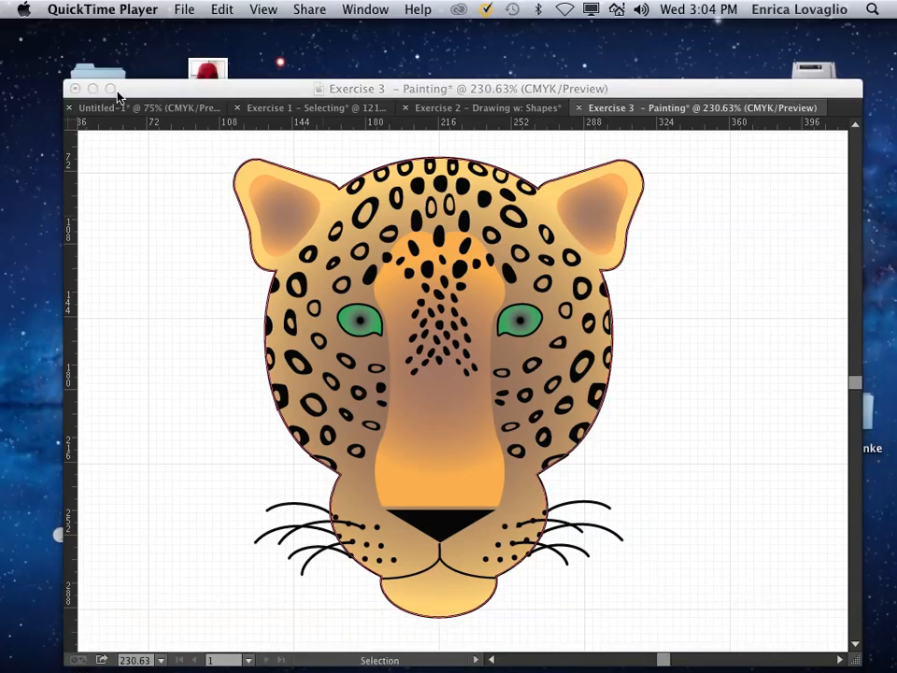